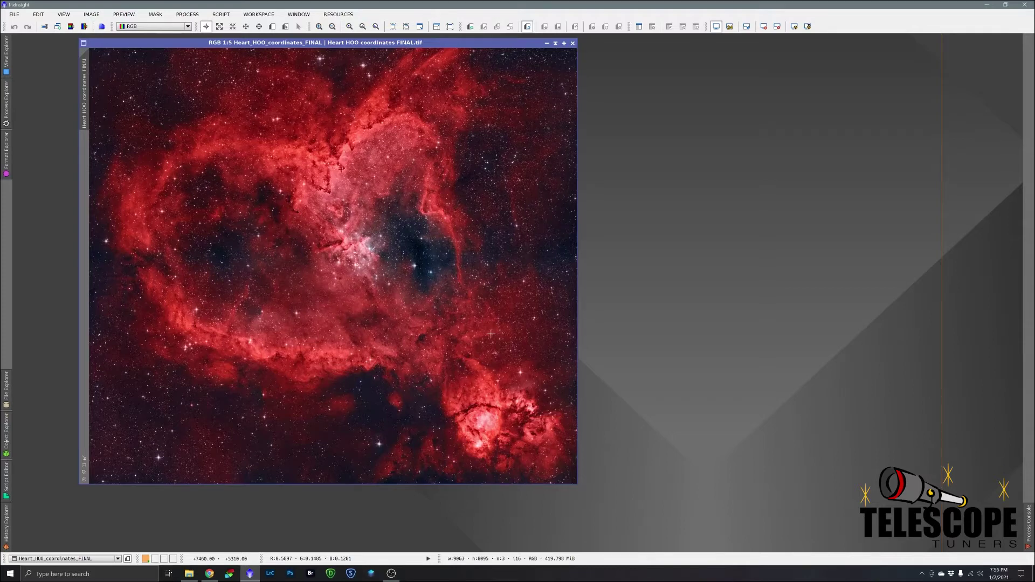
- Zoom into the Heart Nebula image and pan around to inspect the nebula detail
scroll(362, 258, "up", 2)
left_click_drag(361, 259, 392, 385)
scroll(405, 365, "up", 1)
left_click_drag(377, 302, 263, 299)
left_click_drag(491, 295, 317, 243)
left_click_drag(352, 359, 426, 173)
left_click_drag(422, 357, 425, 201)
left_click_drag(418, 249, 385, 189)
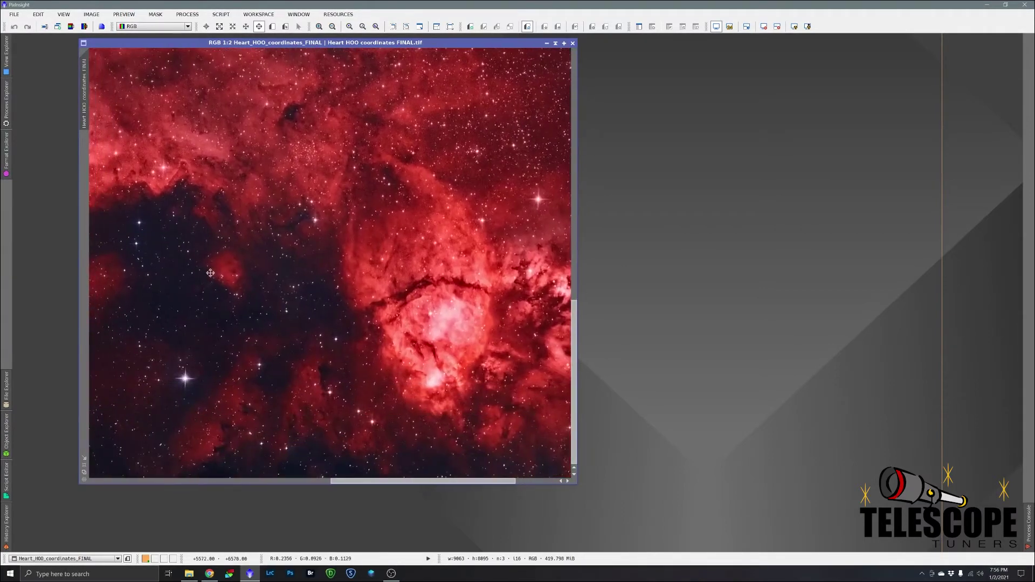
left_click_drag(210, 273, 461, 264)
left_click_drag(252, 291, 512, 287)
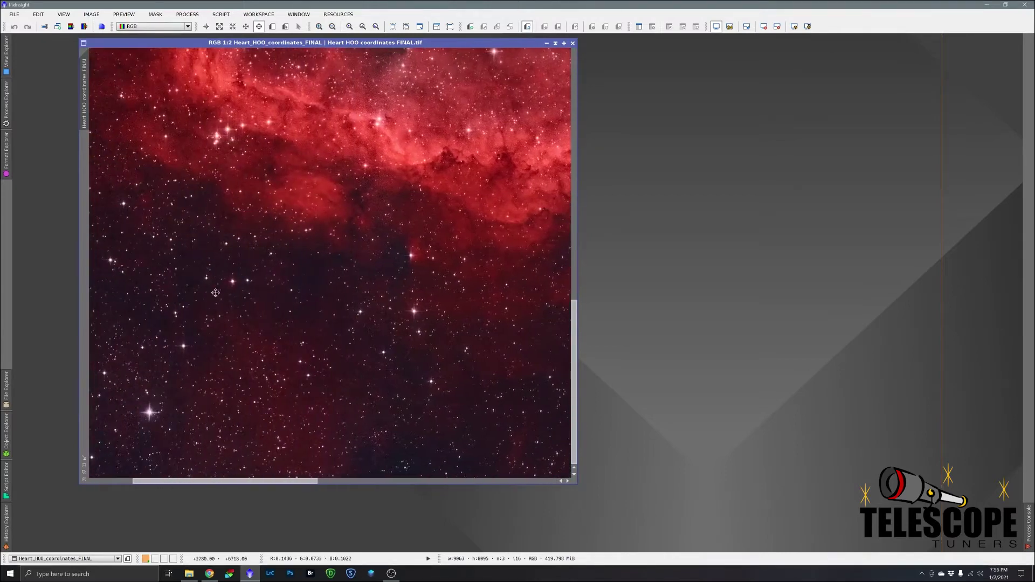
left_click_drag(215, 293, 378, 293)
left_click_drag(422, 225, 395, 377)
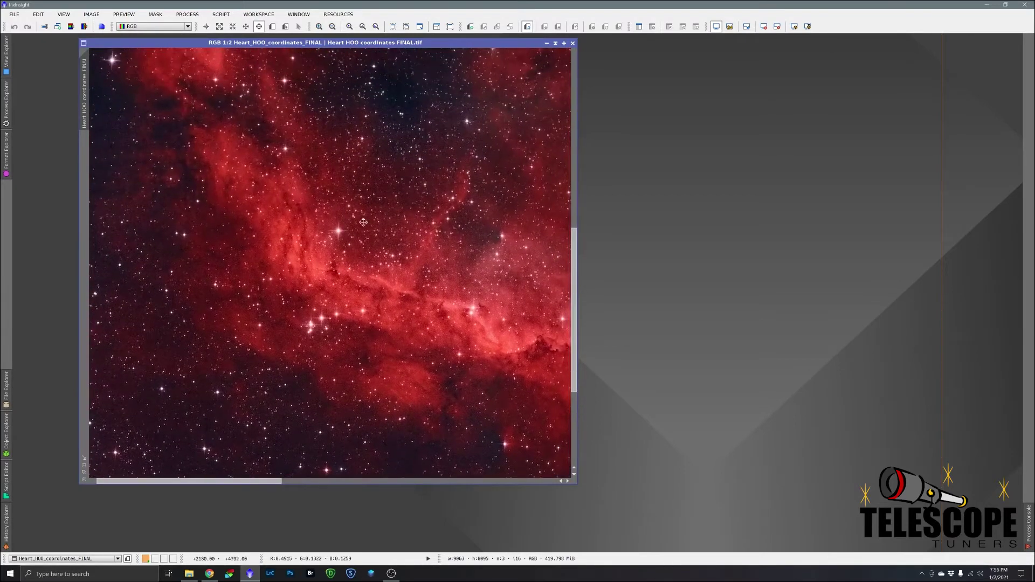
left_click_drag(364, 221, 367, 360)
left_click_drag(329, 244, 385, 394)
left_click_drag(380, 267, 386, 338)
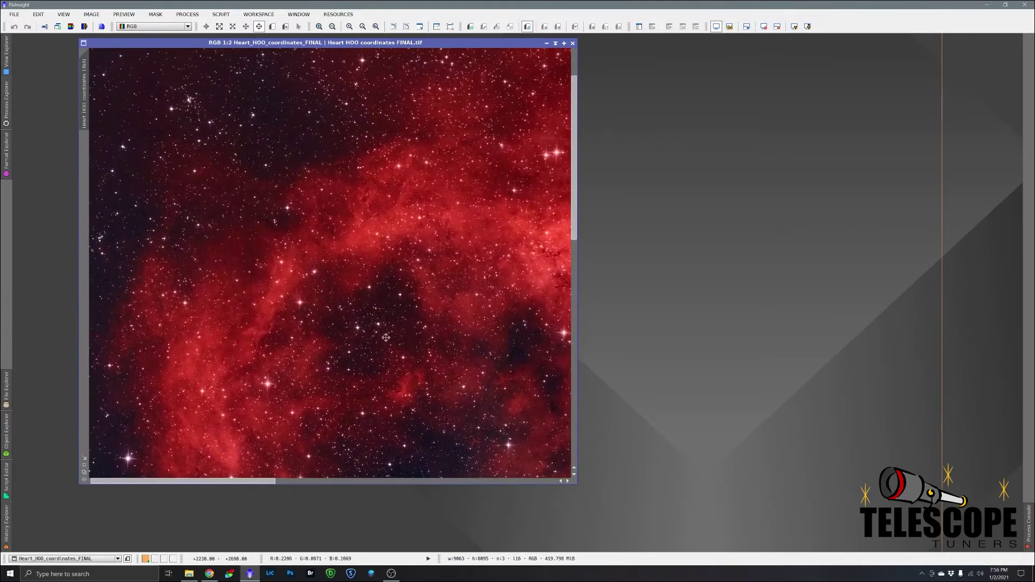
left_click_drag(410, 245, 231, 237)
left_click_drag(463, 269, 310, 241)
left_click_drag(401, 340, 503, 384)
- Return to readout mode and zoom back out of the image
key("alt+r")
scroll(483, 377, "down", 2)
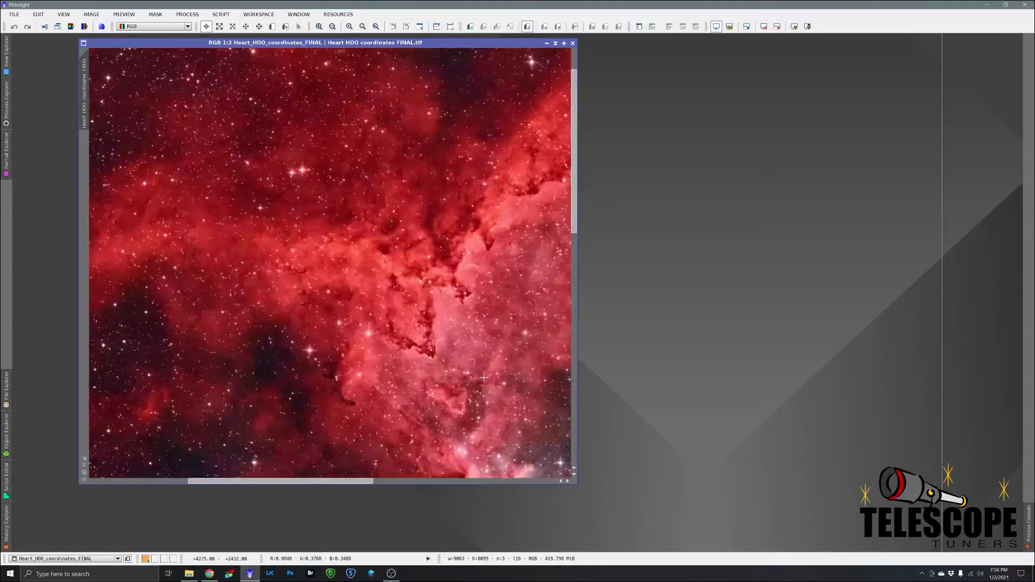
scroll(483, 377, "down", 1)
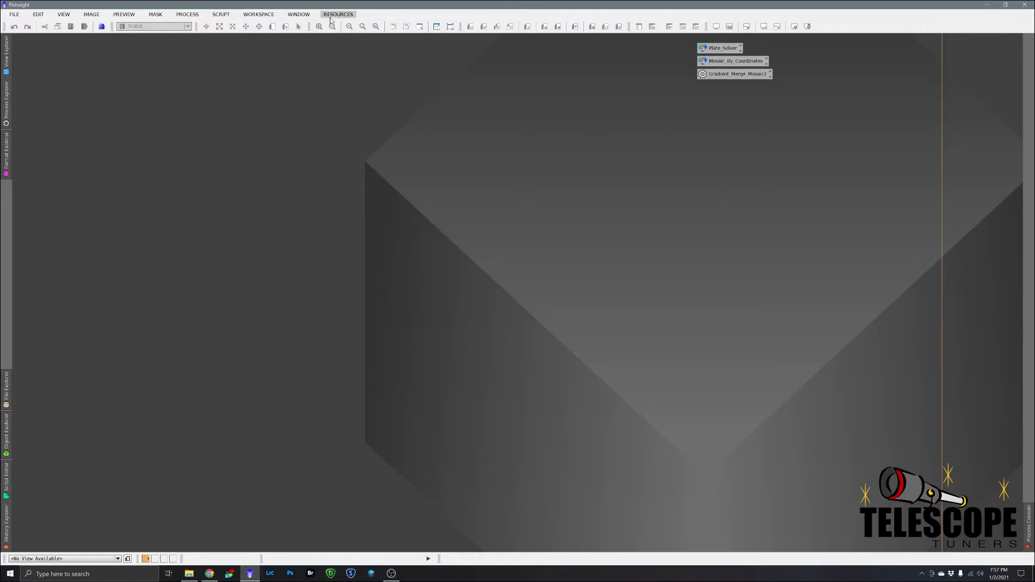
- Launch the ImageSolver script and empty its target file list
left_click(225, 16)
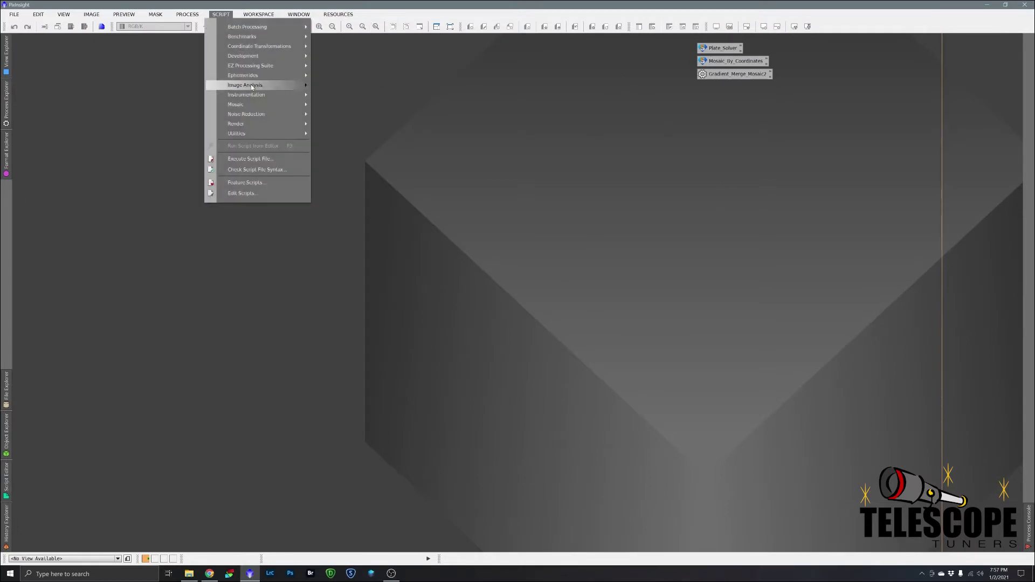
mouse_move(252, 86)
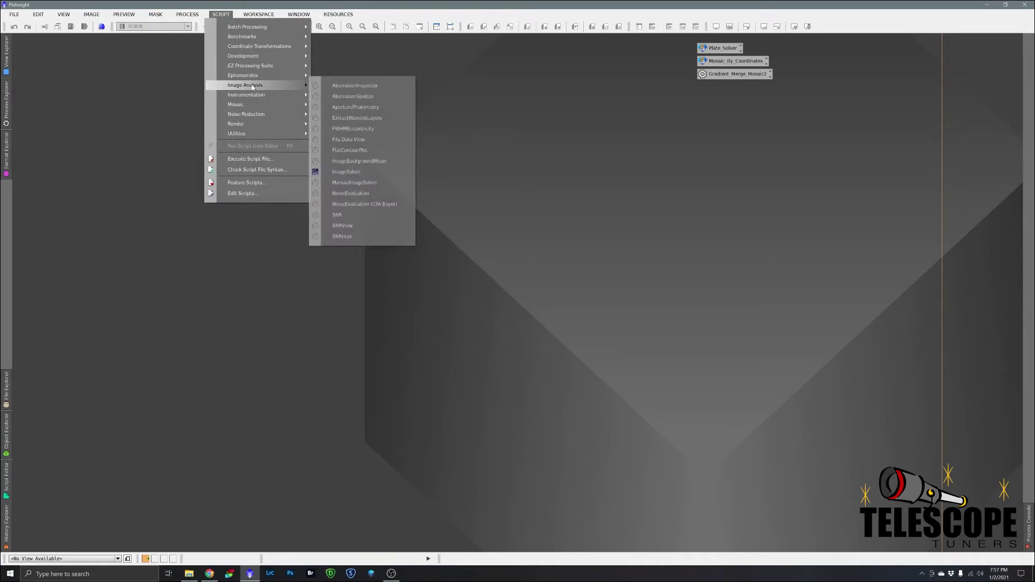
left_click(347, 171)
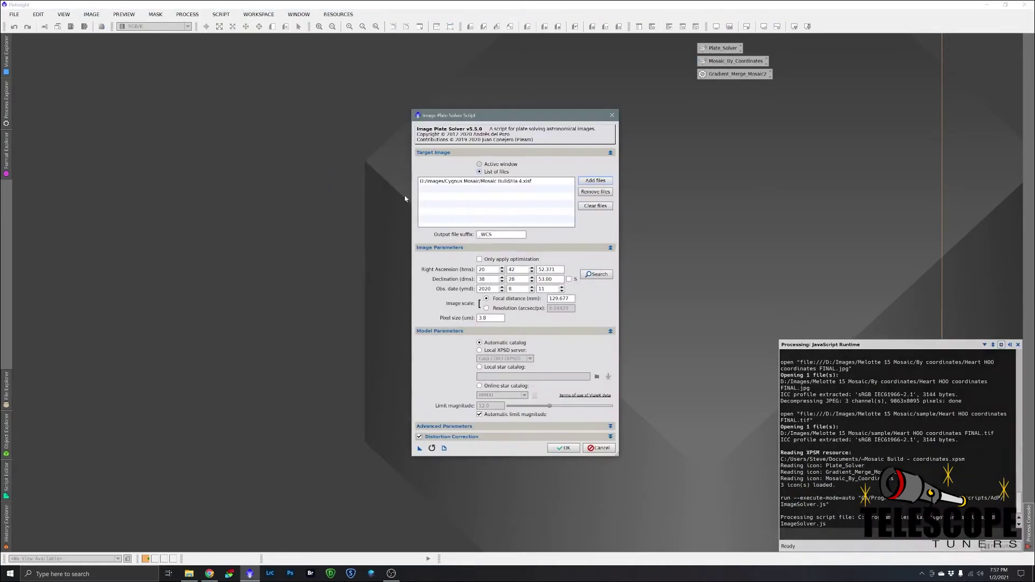
left_click(594, 205)
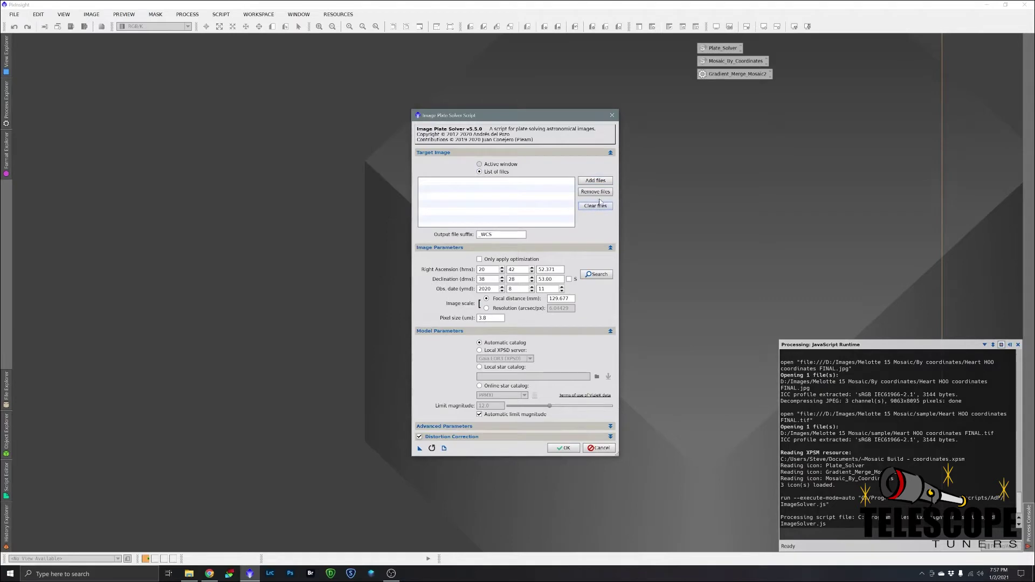
- Add all twelve Heart Ha and OIII files from Melotte 15 Mosaic > By coordinates
left_click(594, 180)
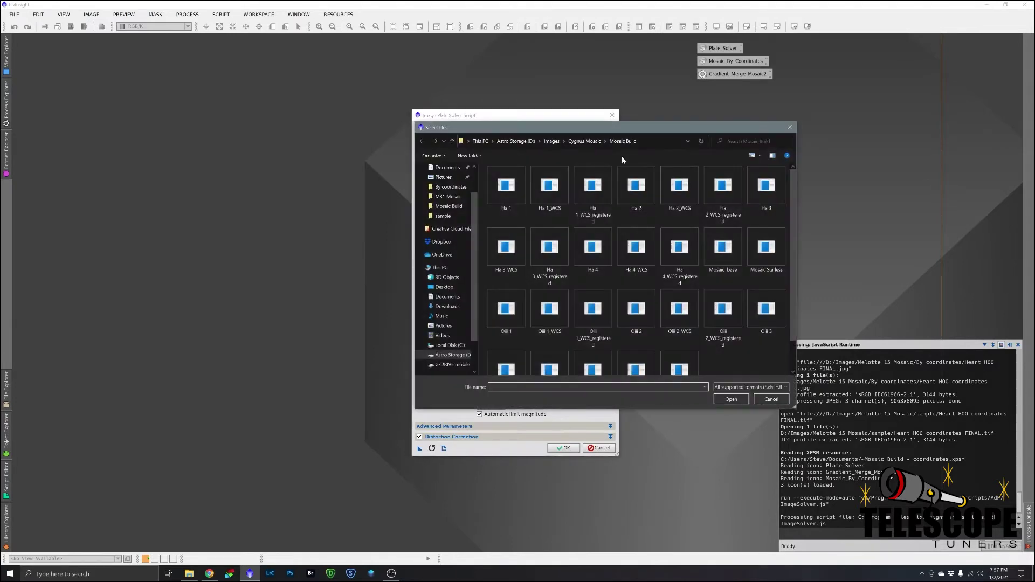
left_click(587, 142)
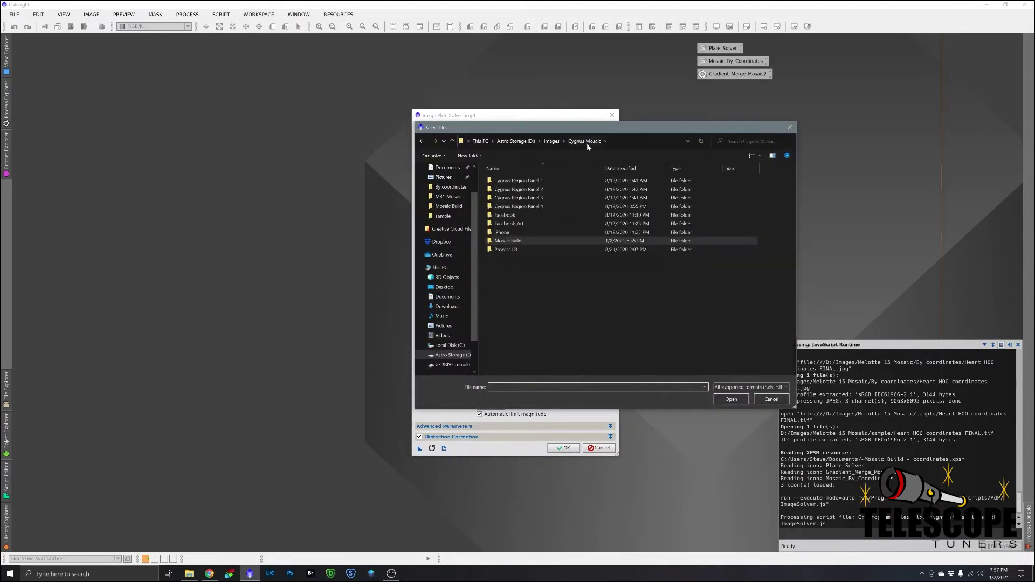
left_click(551, 142)
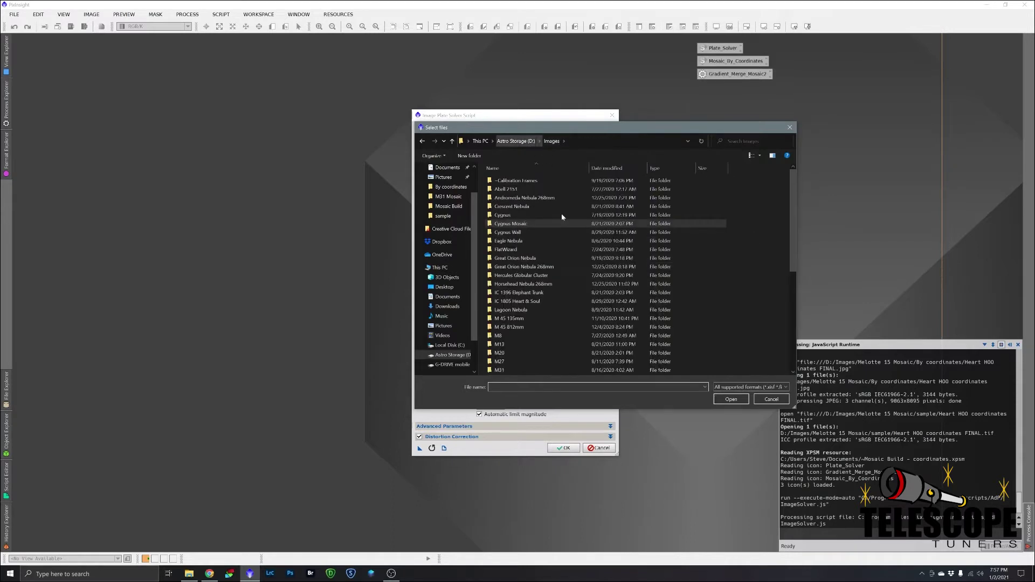
scroll(544, 301, "down", 3)
scroll(543, 301, "down", 3)
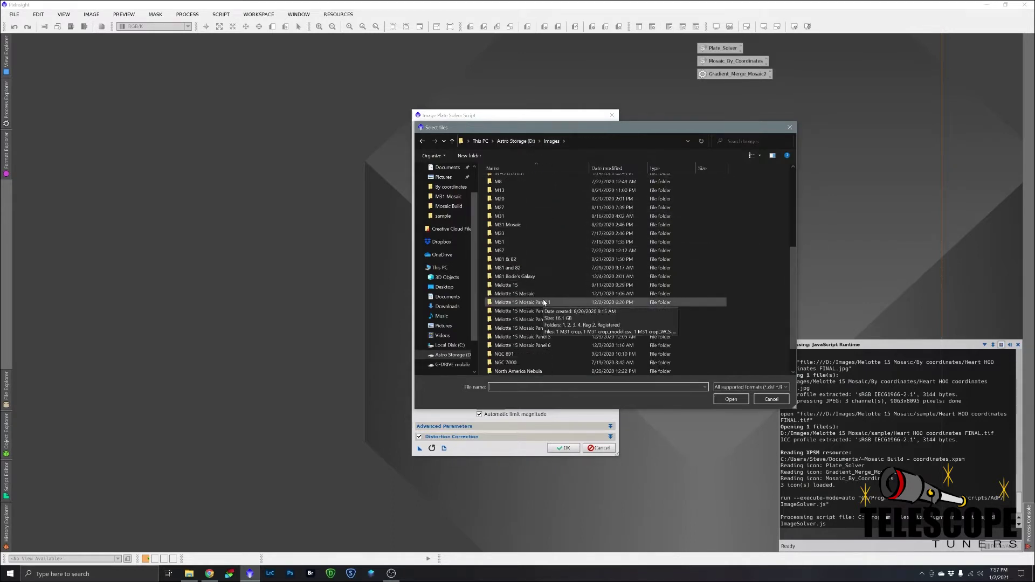
double_click(536, 296)
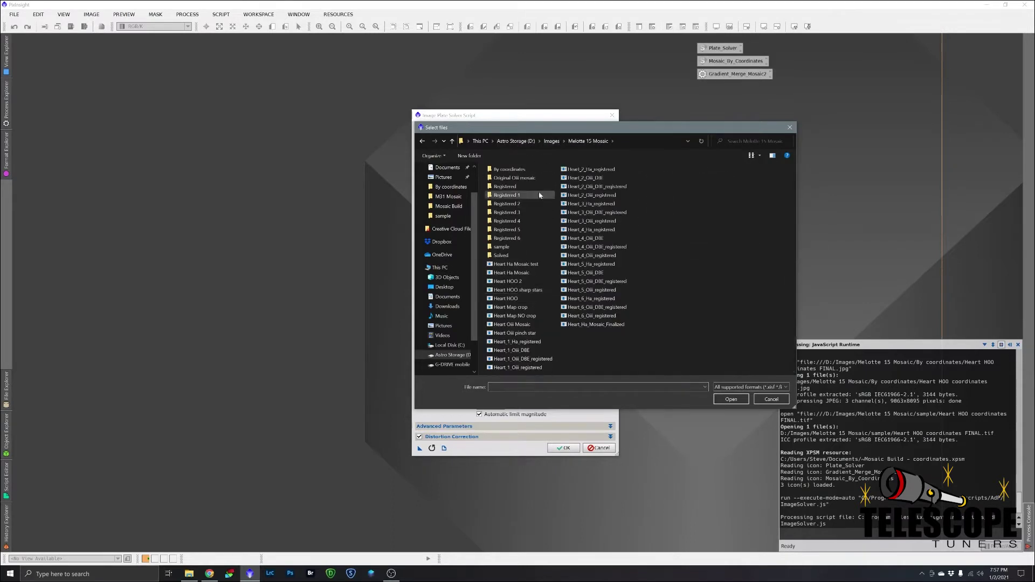
double_click(519, 171)
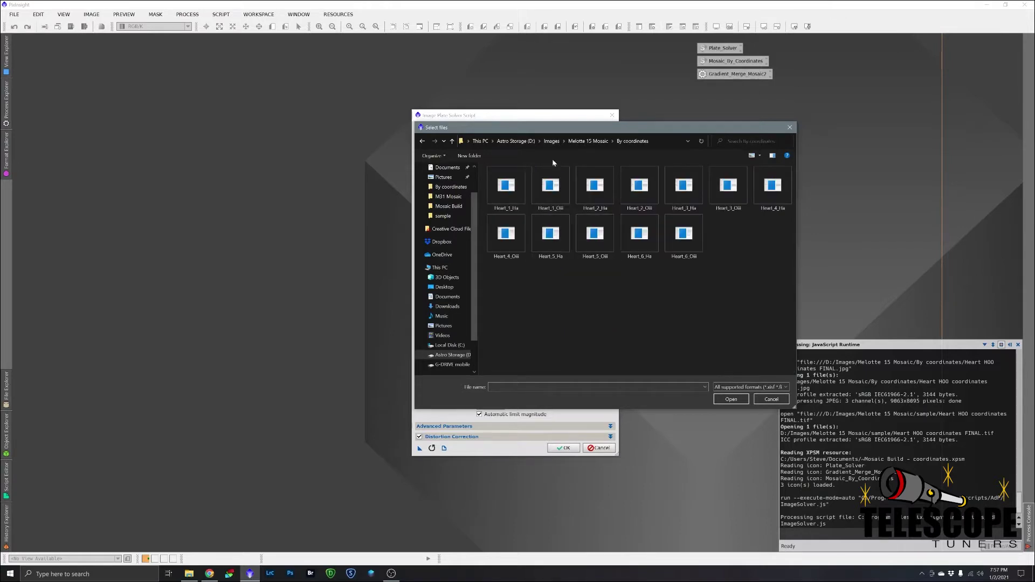
left_click(513, 192)
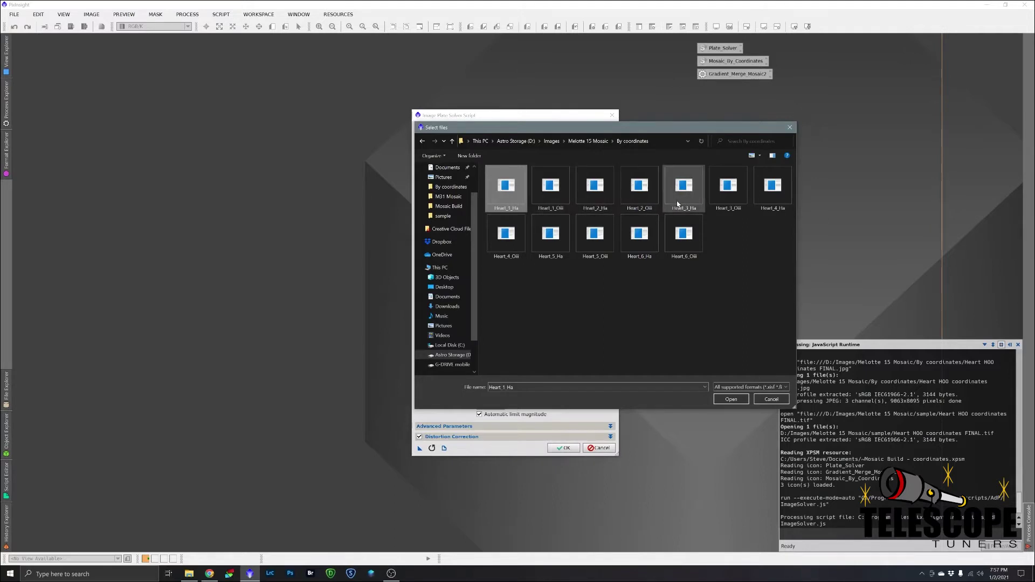
left_click(684, 237, "shift")
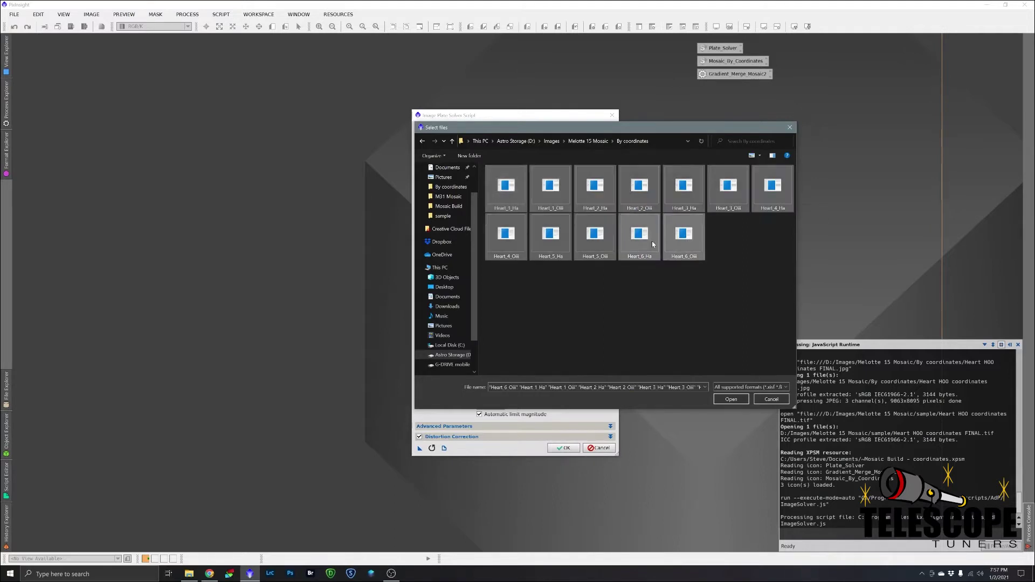
left_click(728, 401)
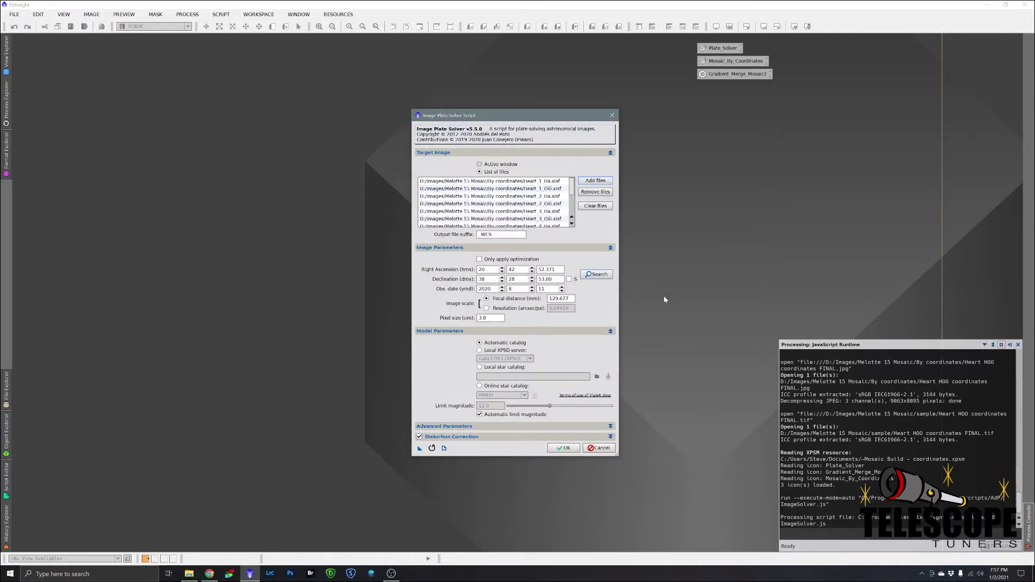
left_click(594, 274)
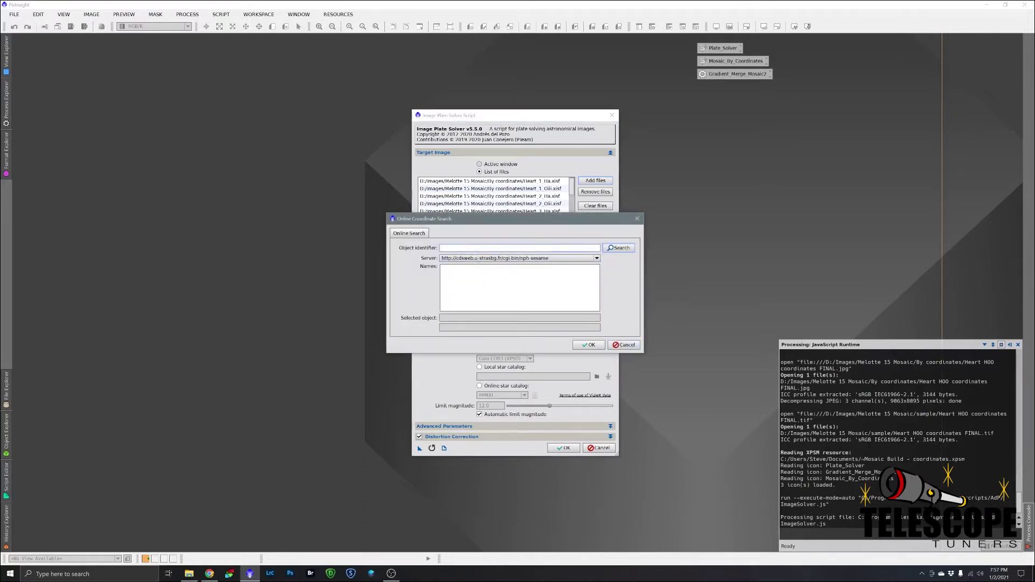
- Look up 'Heart nebula' online and accept its coordinates in the solver
type("H")
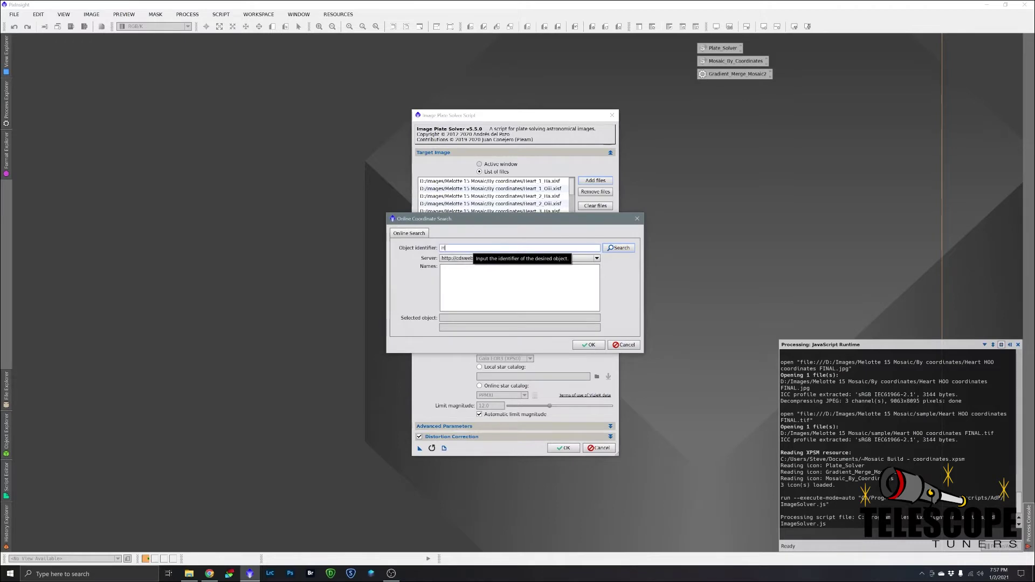
type("eart nebula")
key("Return")
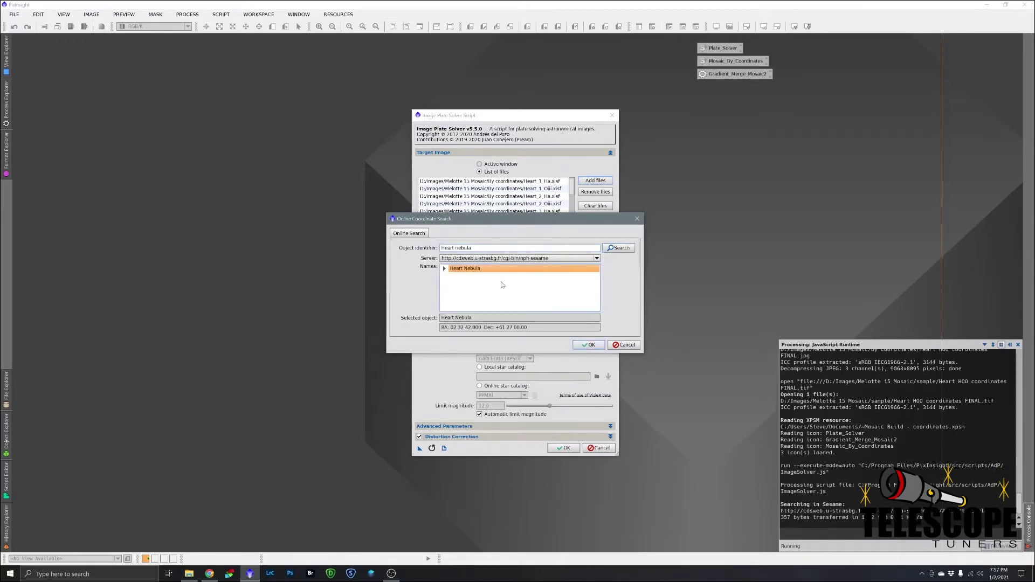
left_click(590, 345)
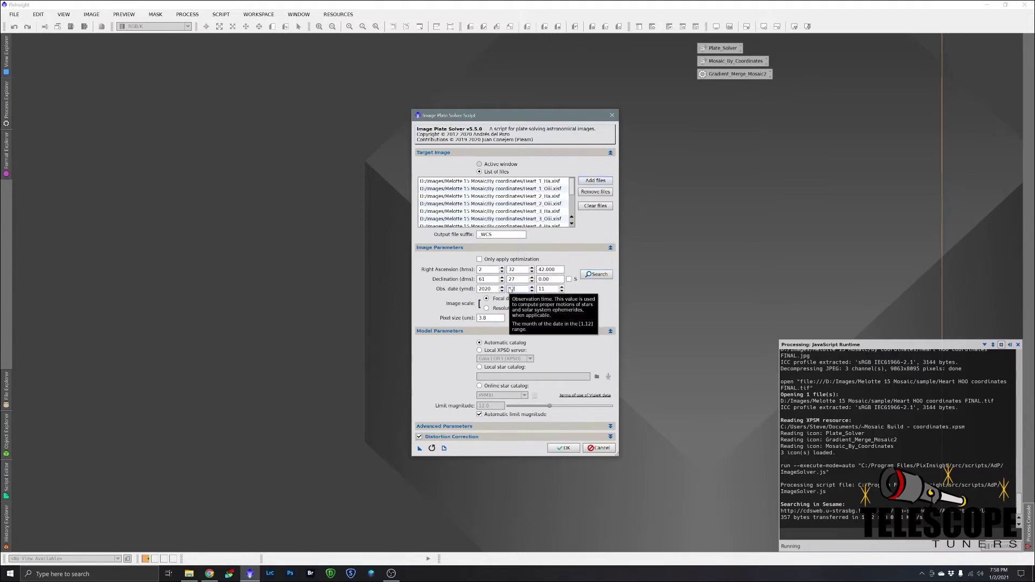
- Set the observation day to 04 and the focal distance to 8, then run plate solving
double_click(547, 289)
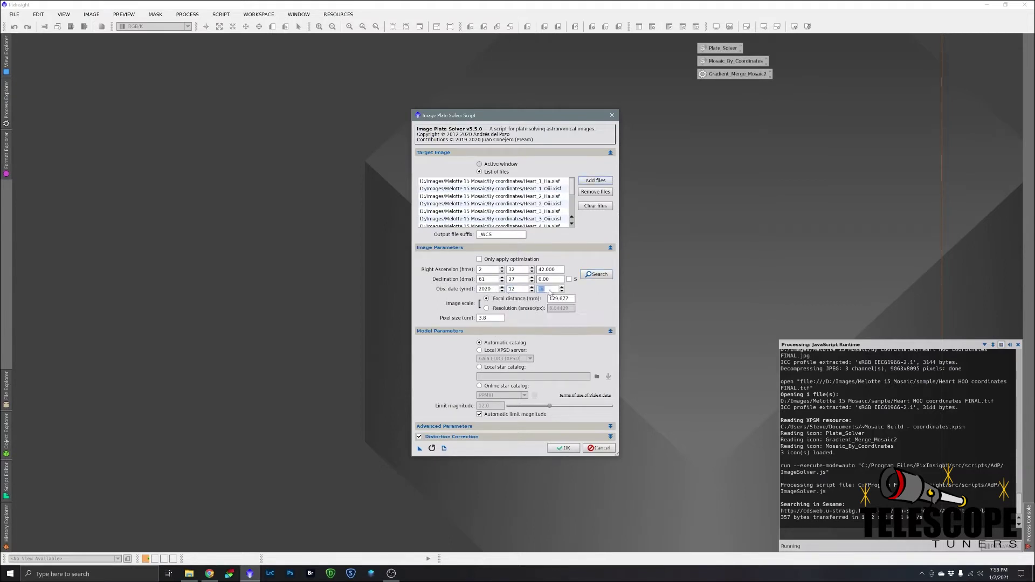
type("04")
double_click(556, 300)
type("8")
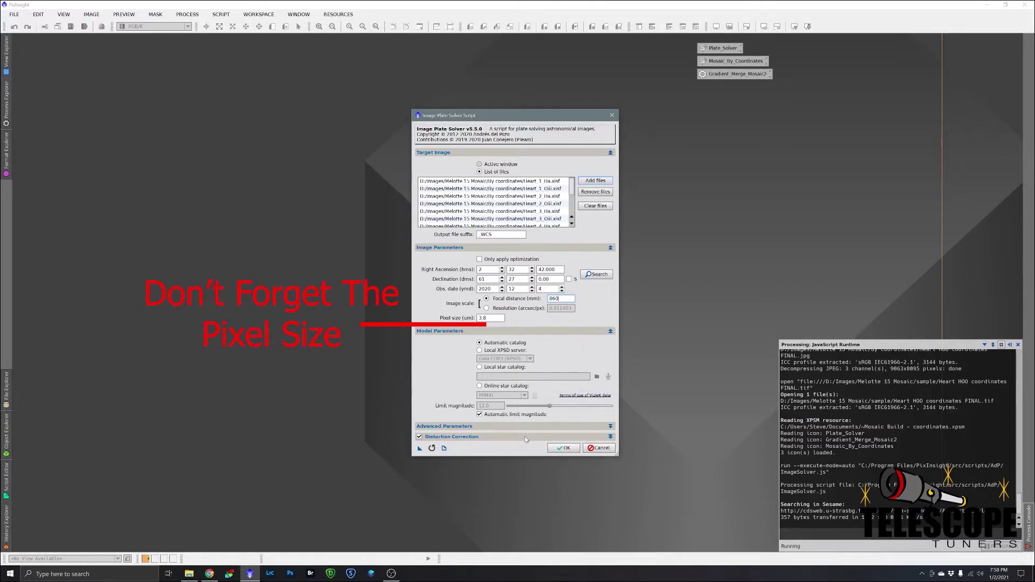
left_click(558, 446)
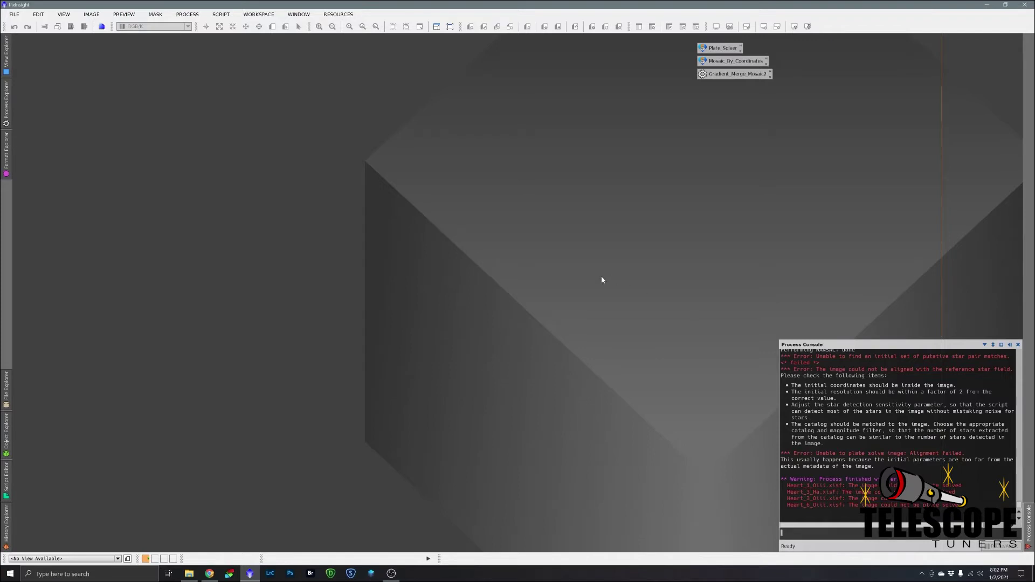
left_click(221, 14)
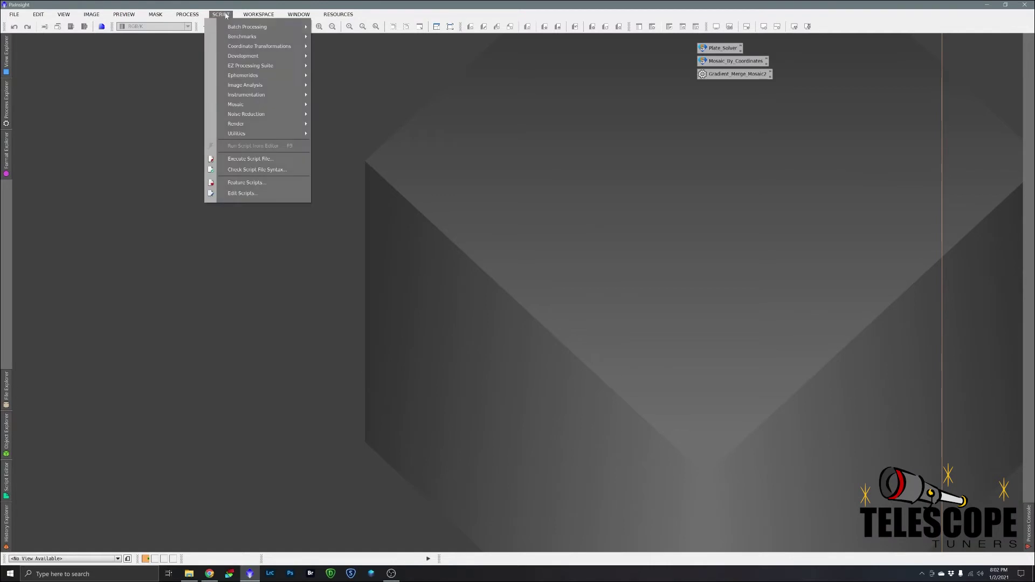
mouse_move(266, 87)
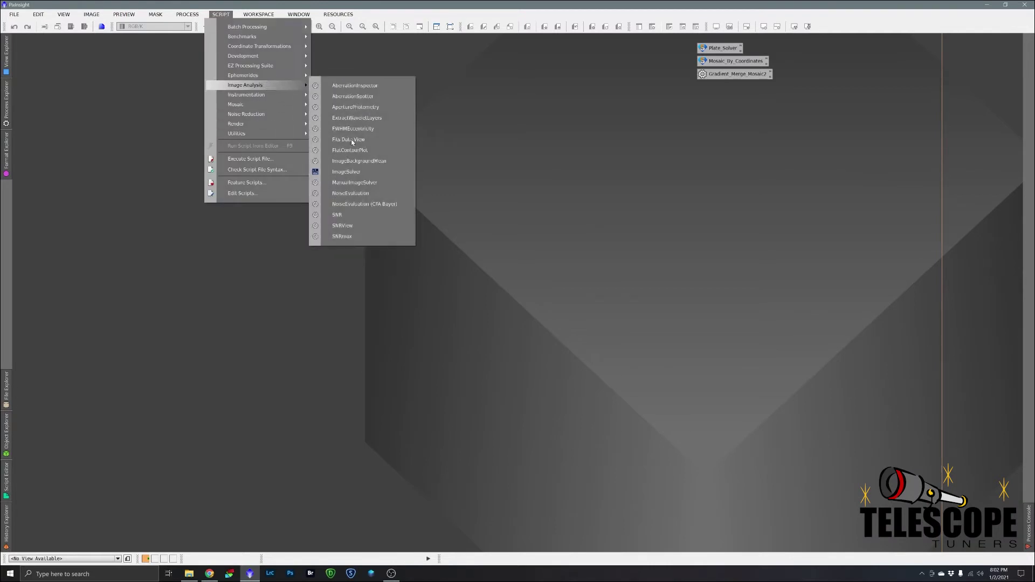
left_click(339, 171)
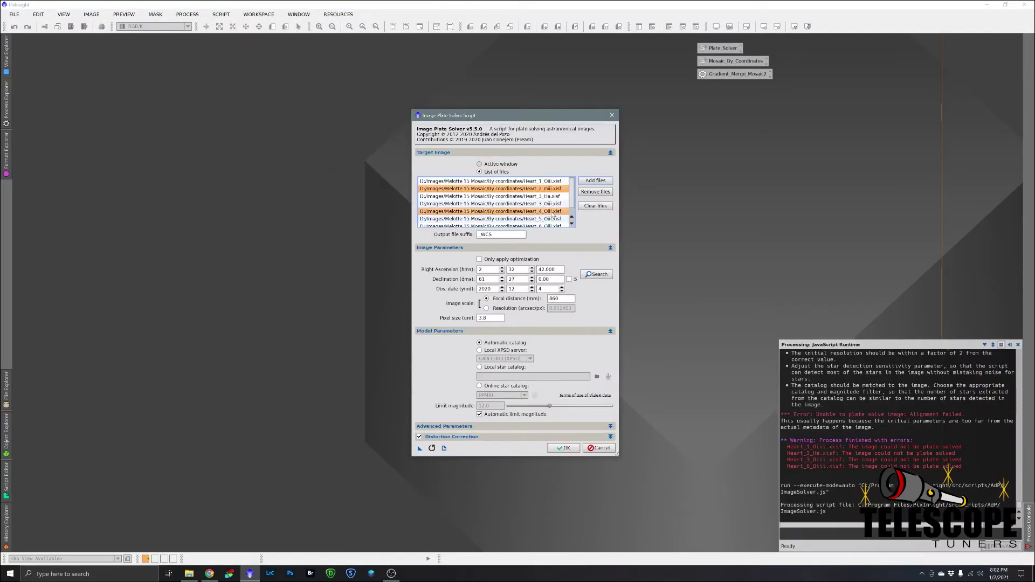
left_click(555, 220, "ctrl")
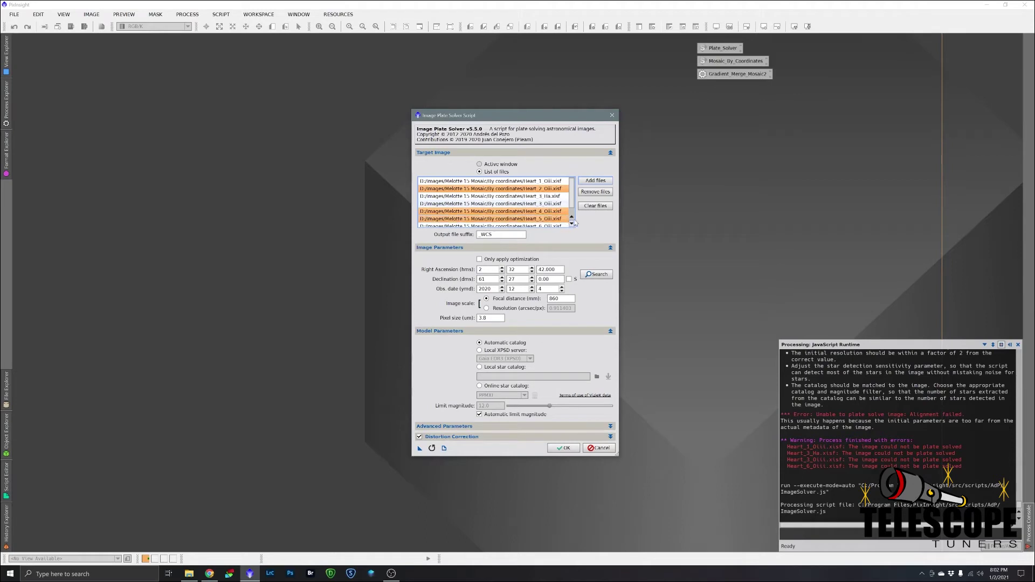
left_click(595, 192)
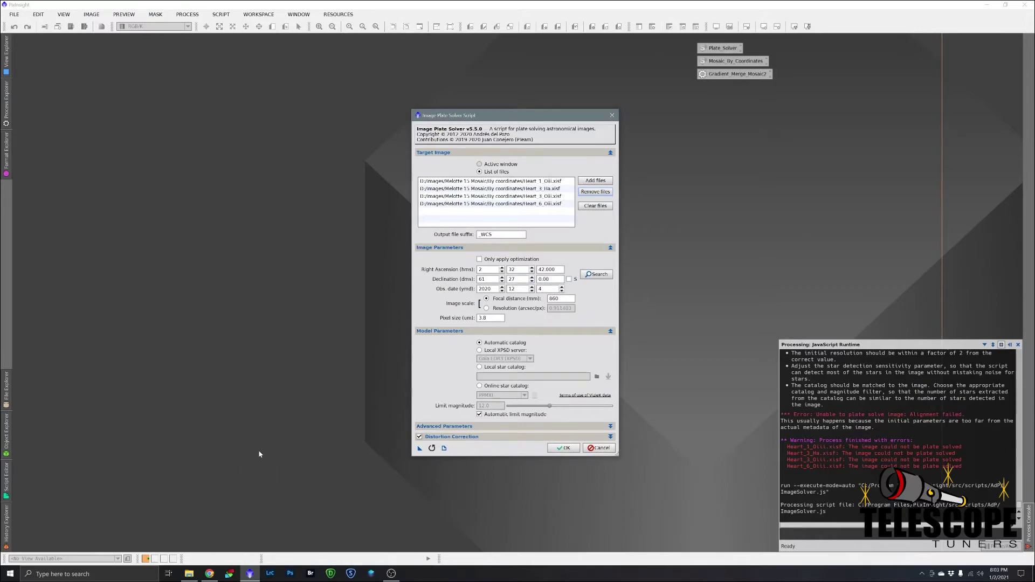
- Set the Telescopius mosaic grid over the Heart Nebula to 2 x 3 and read the pane coordinates table
left_click(209, 573)
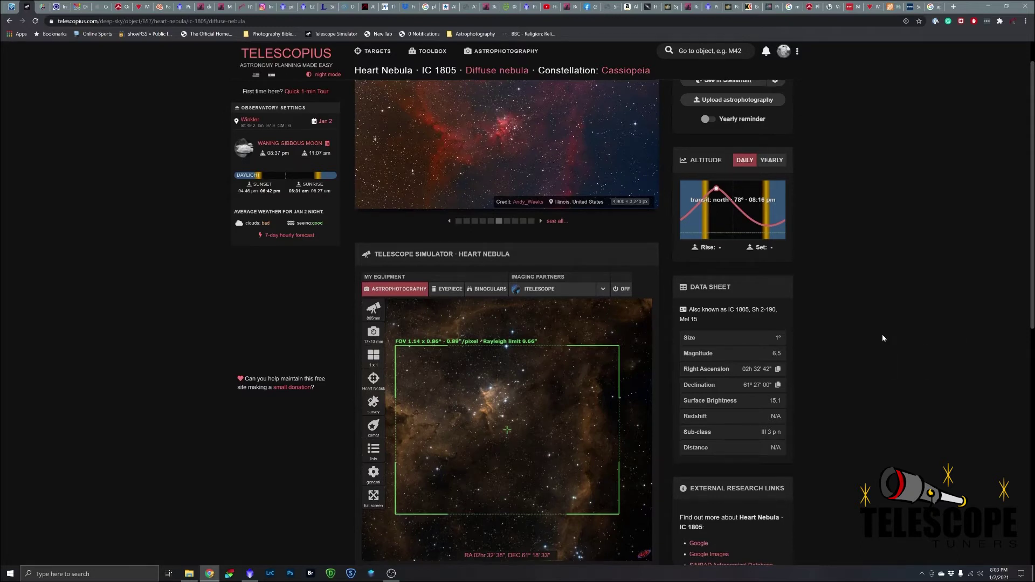
scroll(884, 331, "down", 2)
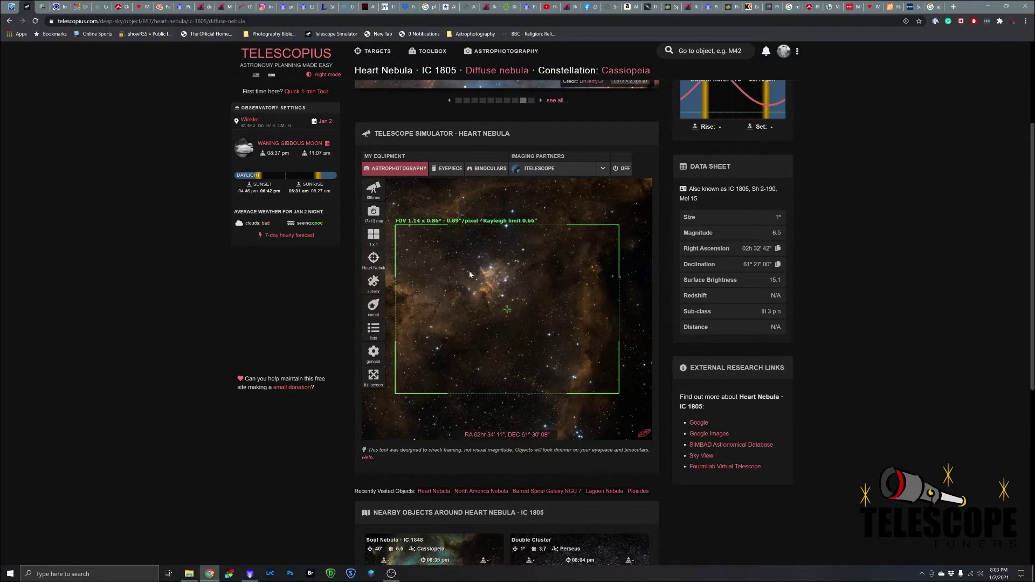
left_click(377, 241)
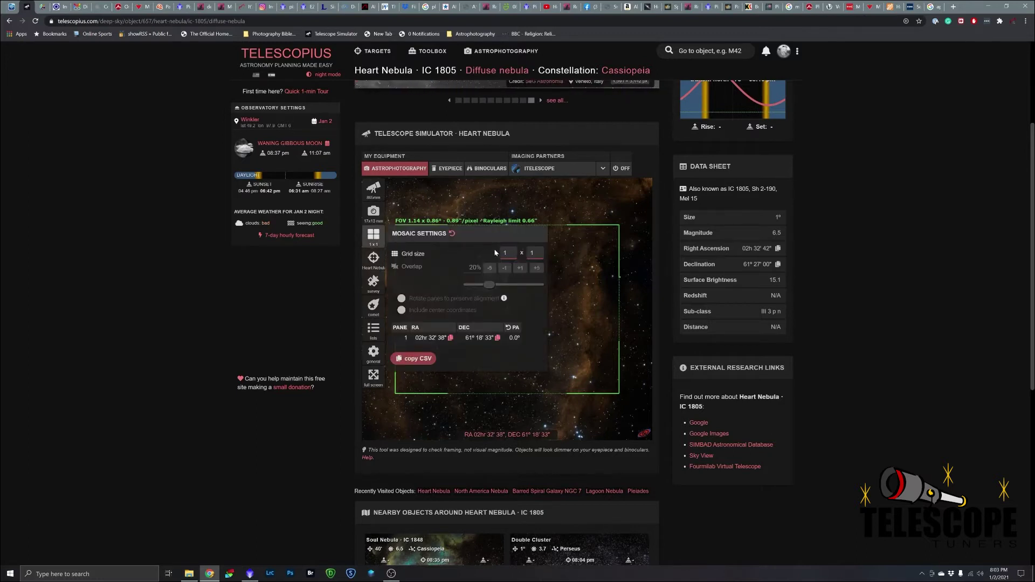
left_click(511, 255)
left_click(505, 270)
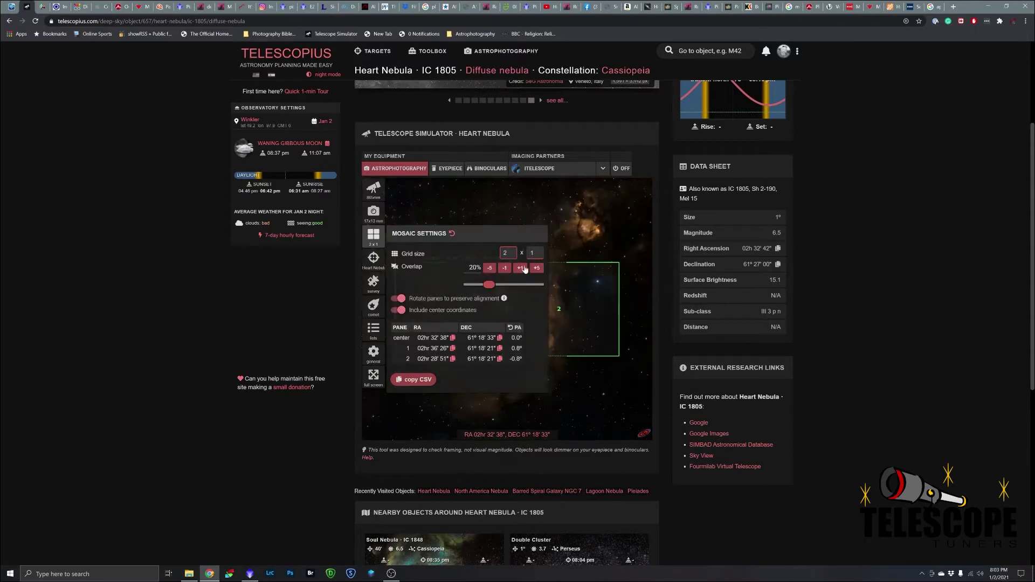
left_click(534, 253)
left_click(528, 278)
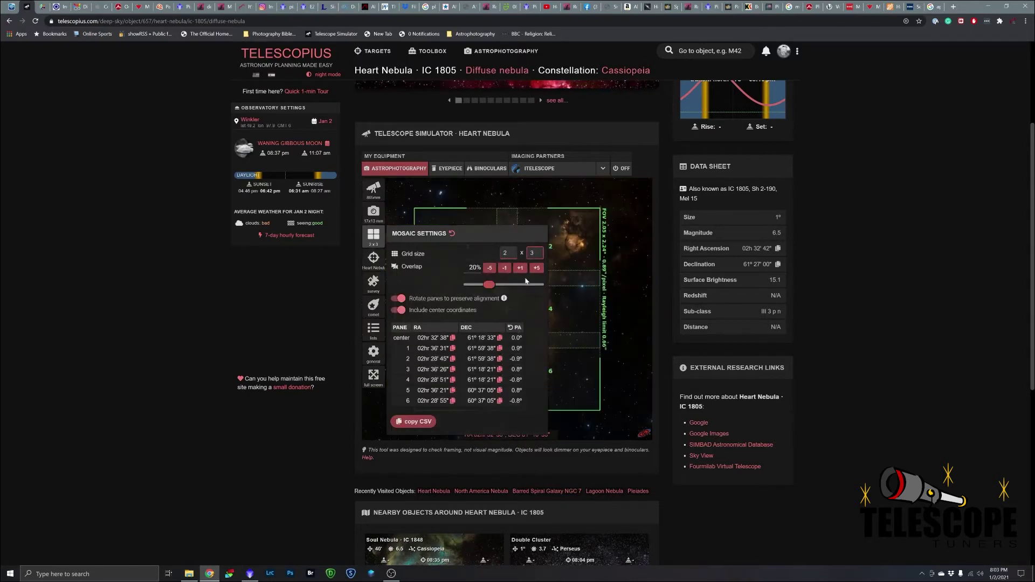
left_click(572, 311)
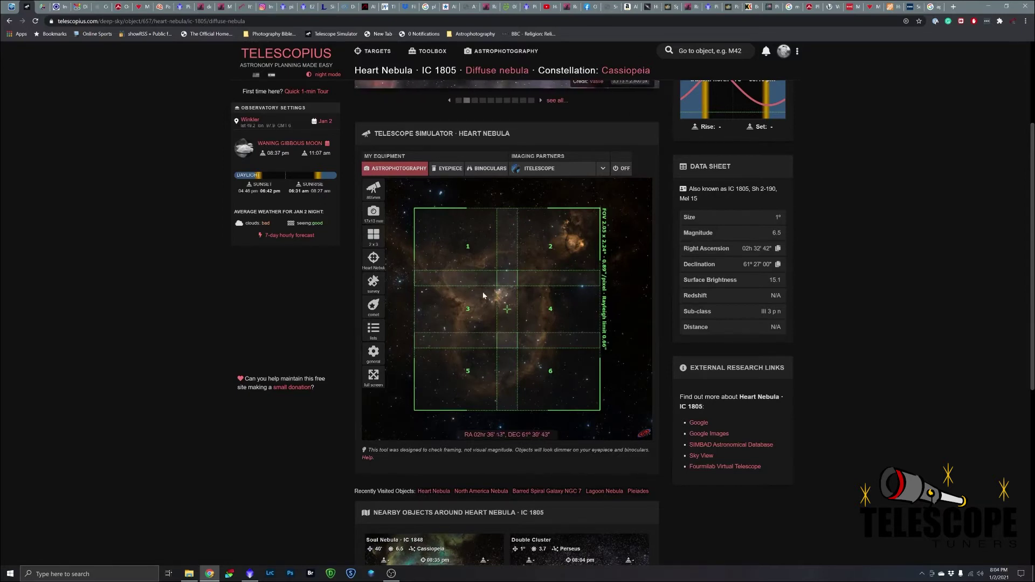
left_click(375, 239)
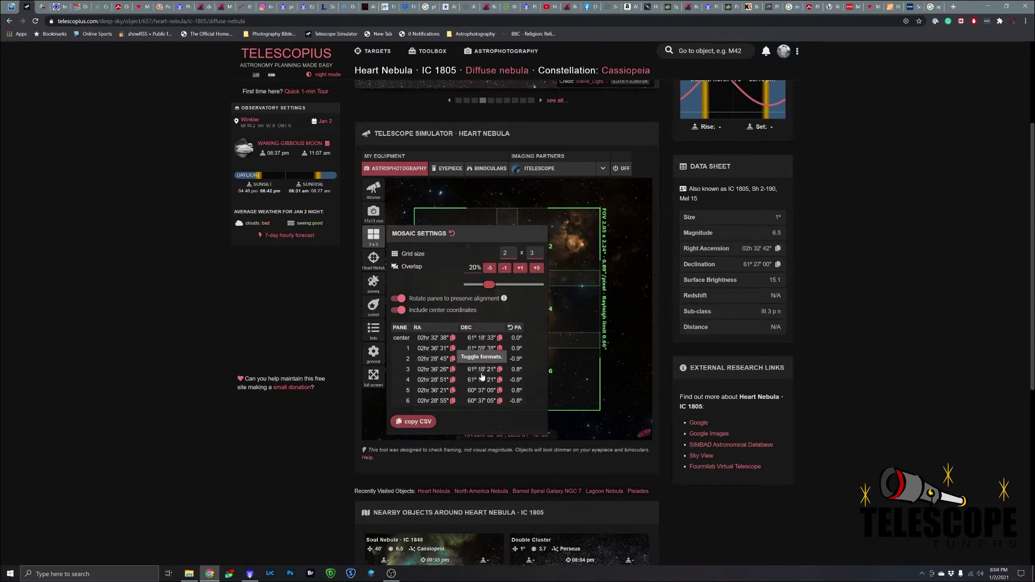
left_click(250, 573)
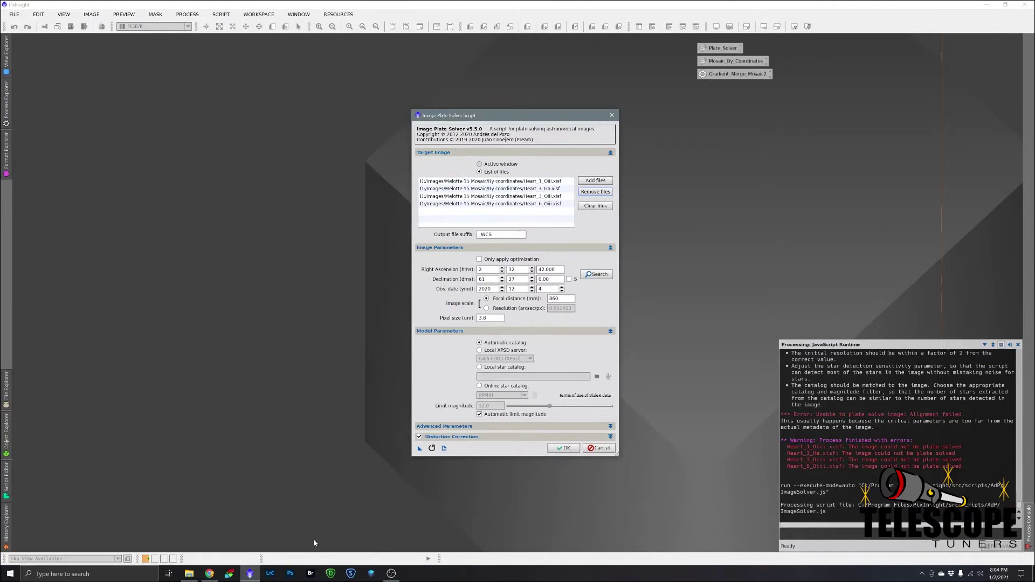
- Review panel 1's centre coordinates in the Telescopius pane table
left_click(209, 573)
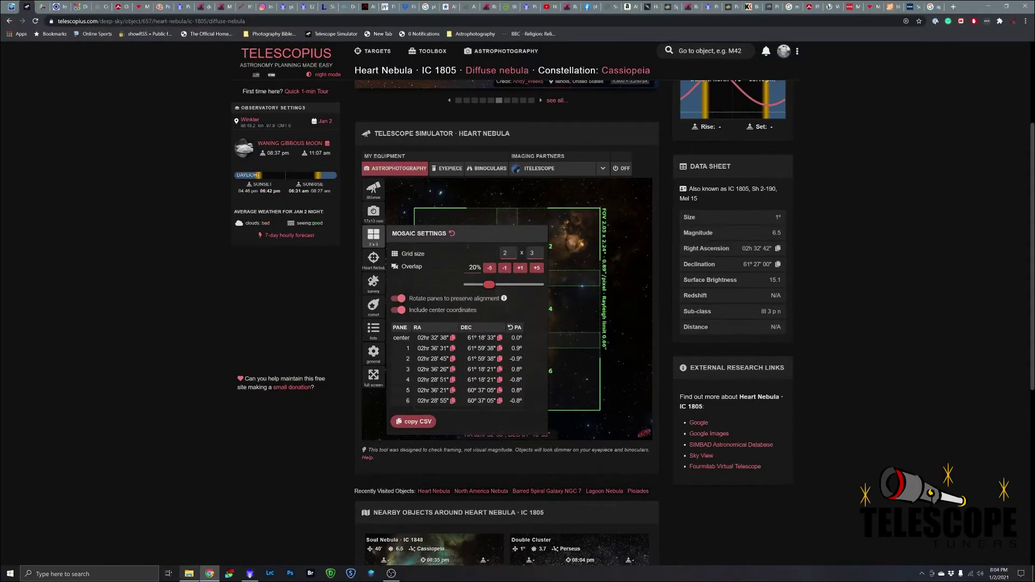
left_click(590, 309)
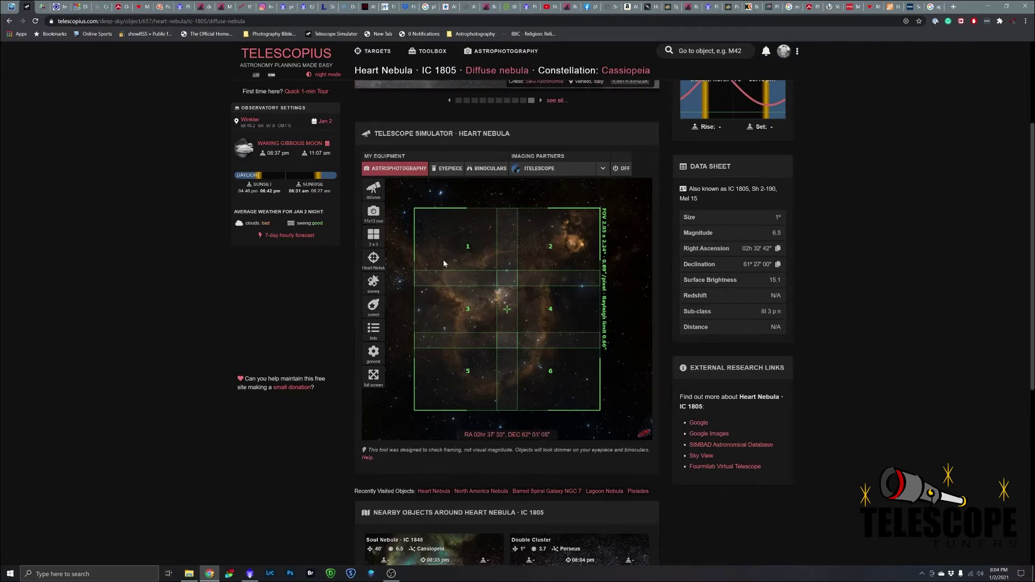
left_click(373, 235)
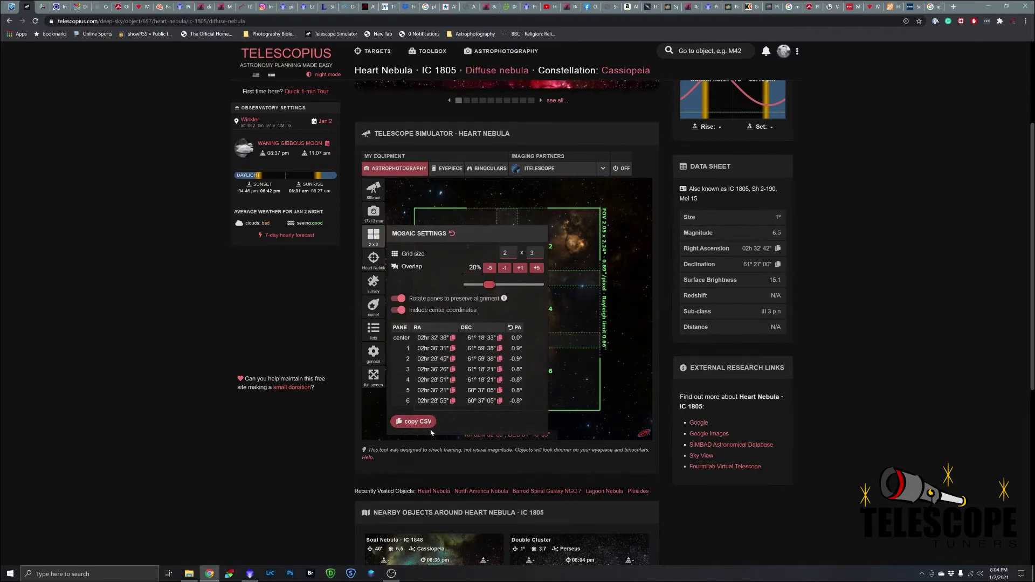
left_click(250, 573)
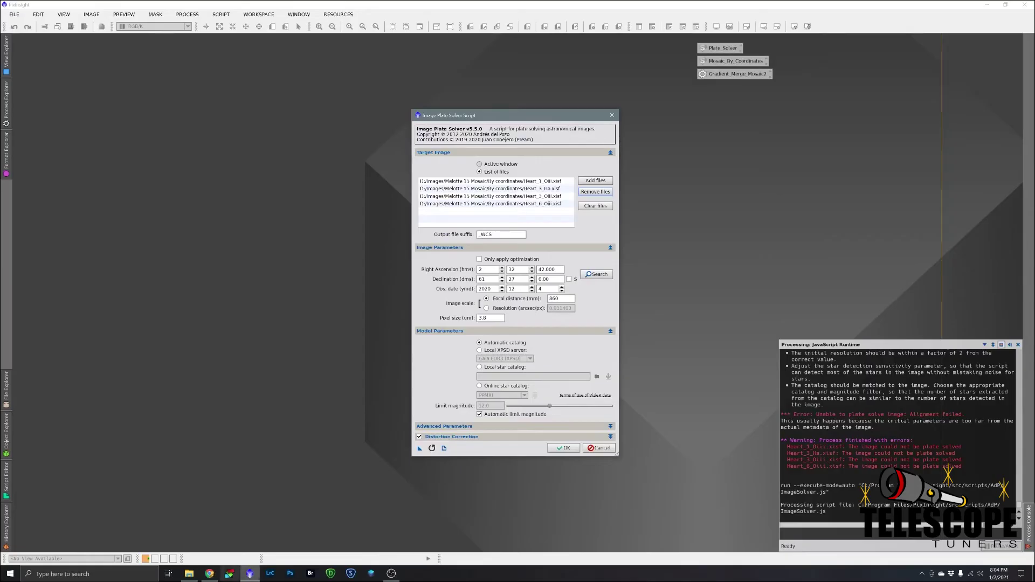
- Set the solver position to RA 2 36 31 and Dec 61 59 3, then solve again
double_click(517, 271)
type("36")
key("Tab")
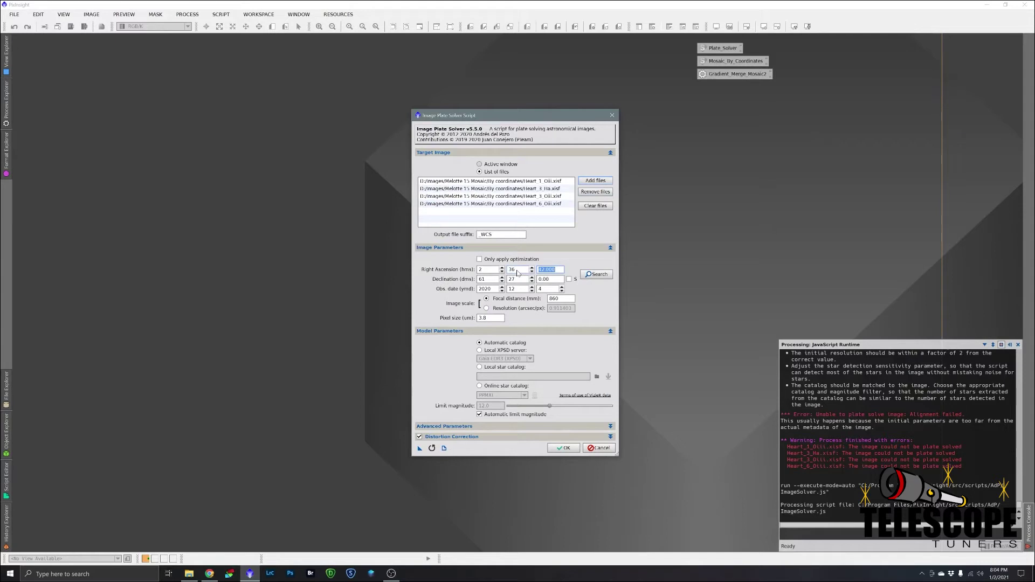
type("31")
key("Tab")
left_click(218, 575)
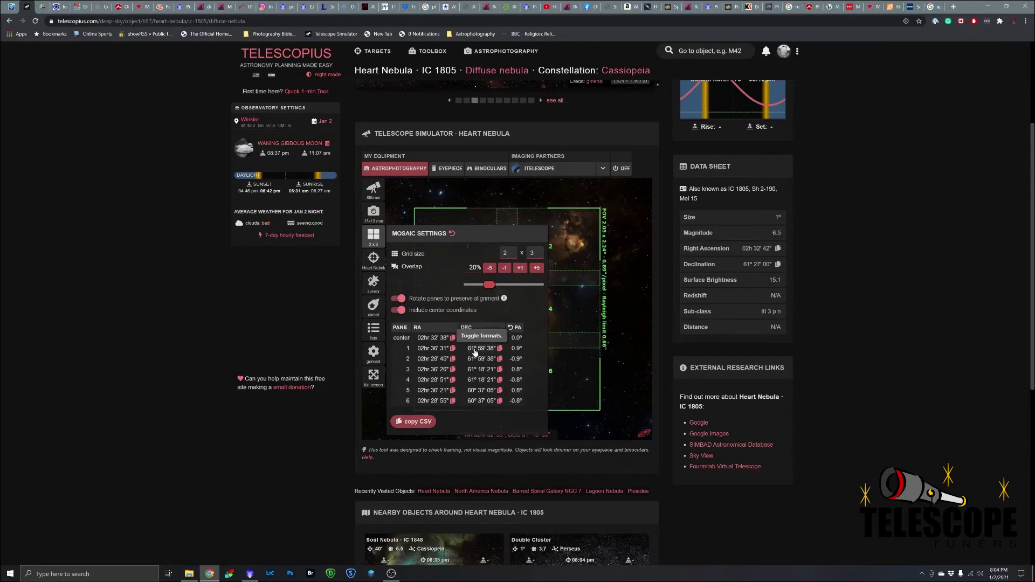
left_click(242, 579)
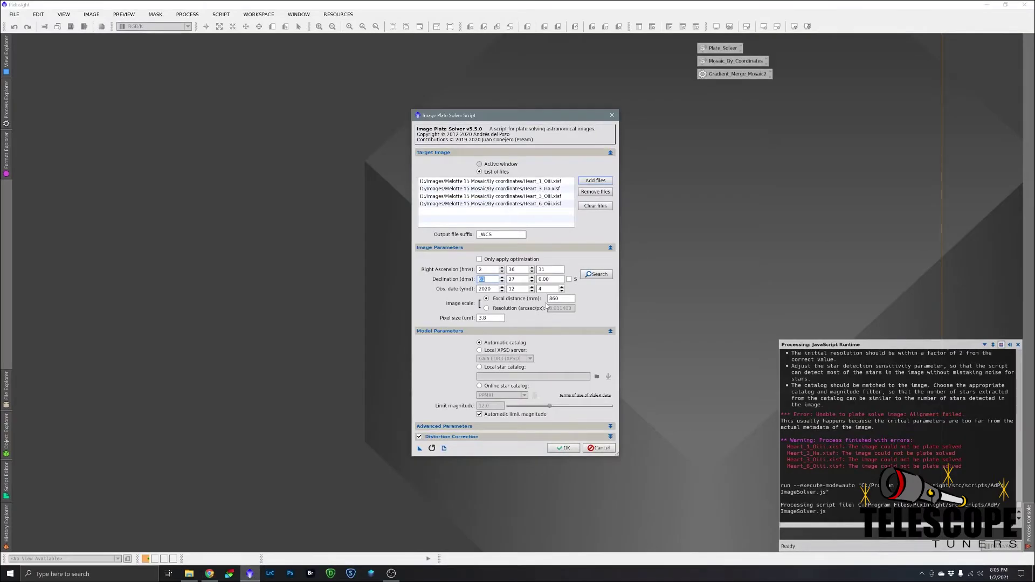
key("Tab")
type("59")
key("Tab")
type("3")
left_click(565, 448)
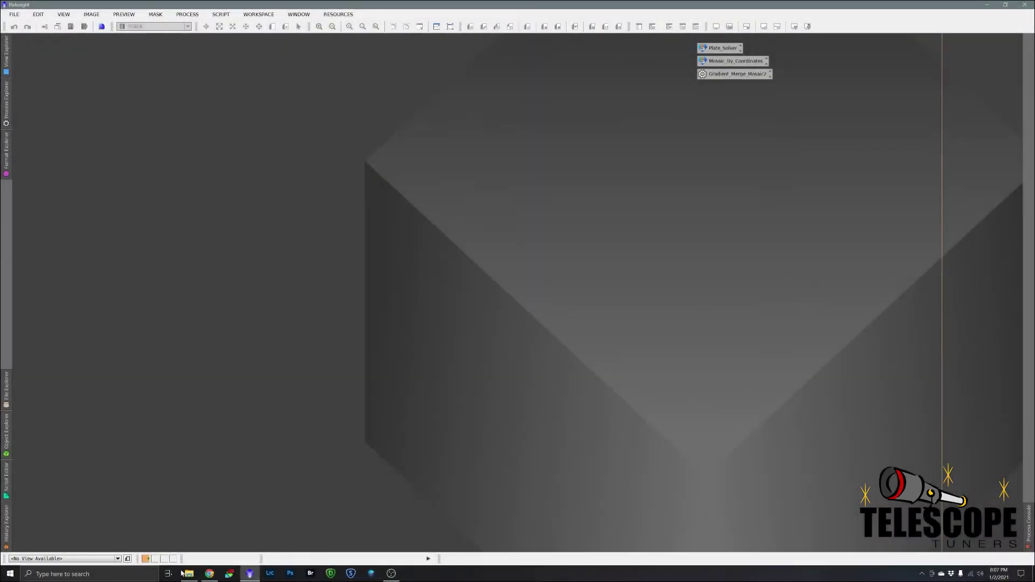
left_click(189, 573)
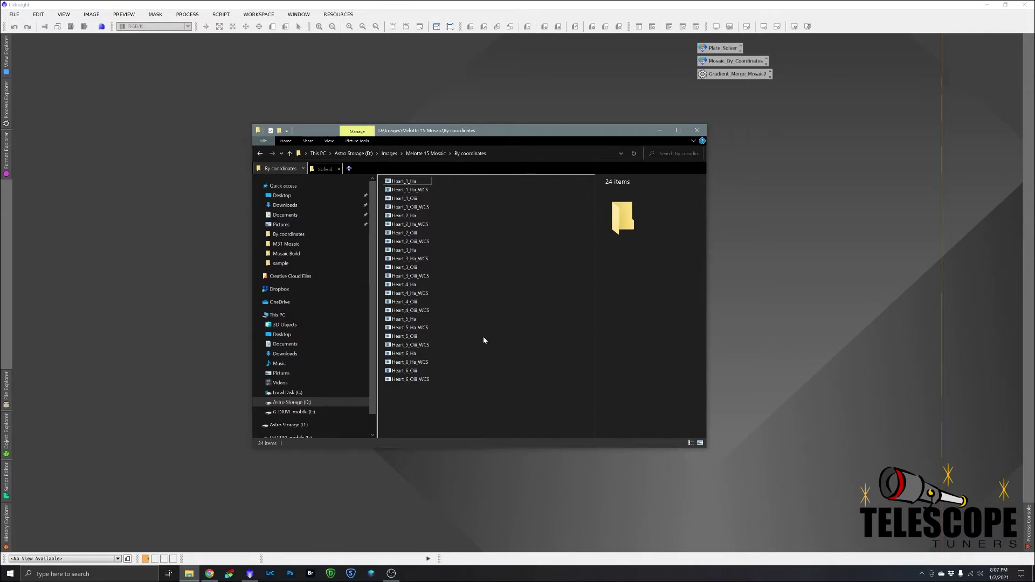
left_click(601, 74)
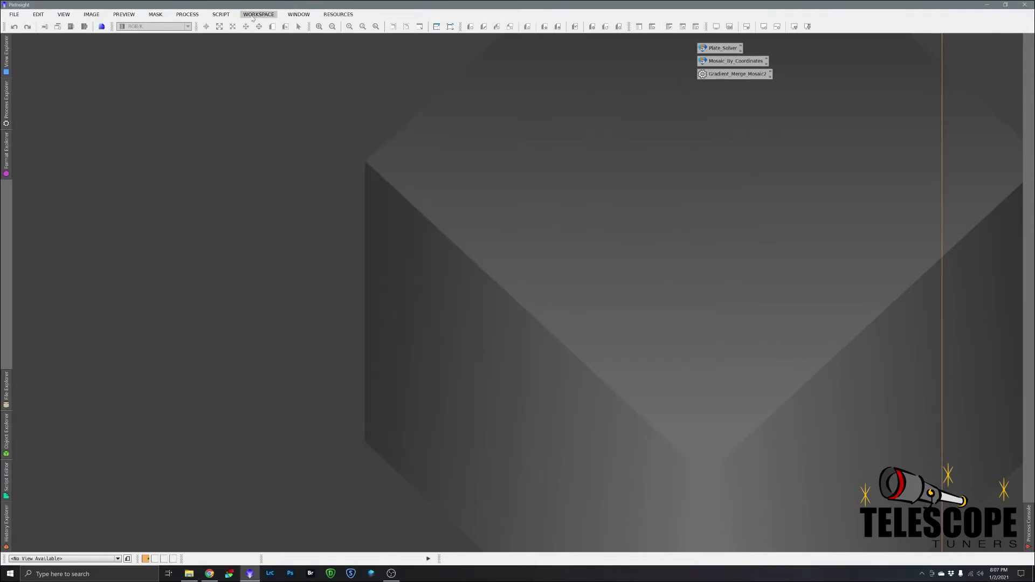
- Launch MosaicByCoordinates and clear out the previous Cygnus mosaic tiles
left_click(220, 14)
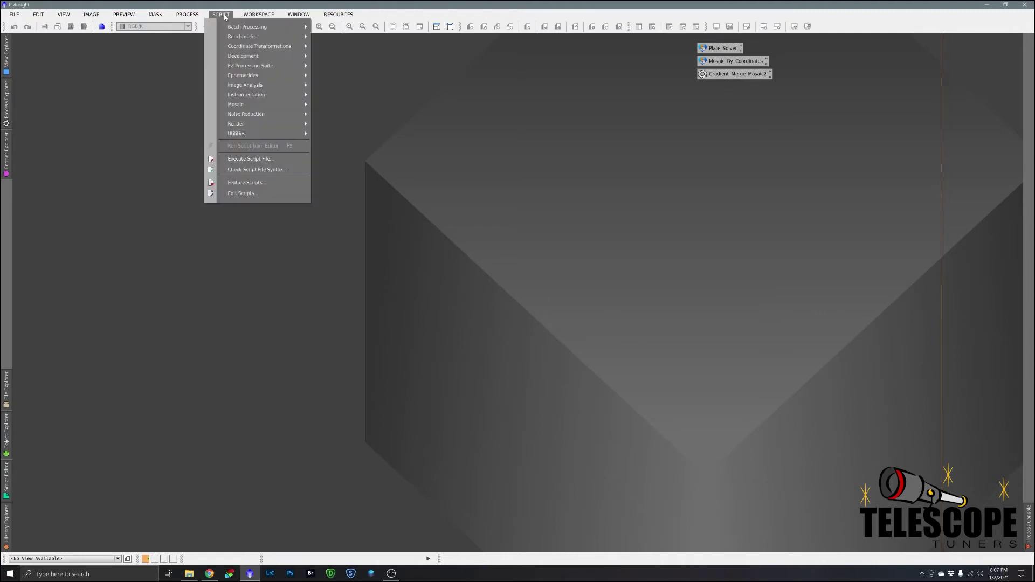
mouse_move(243, 134)
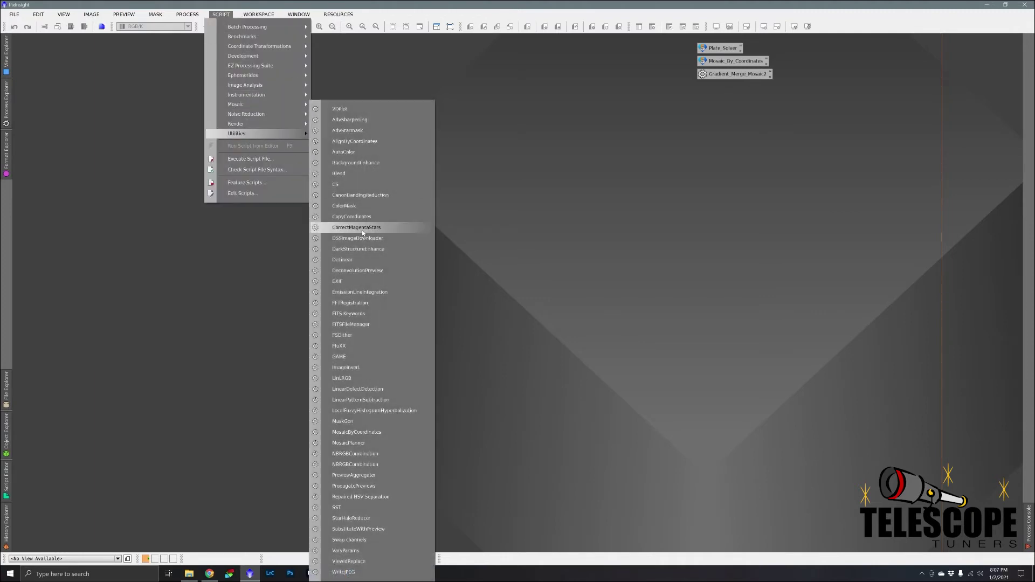
left_click(371, 433)
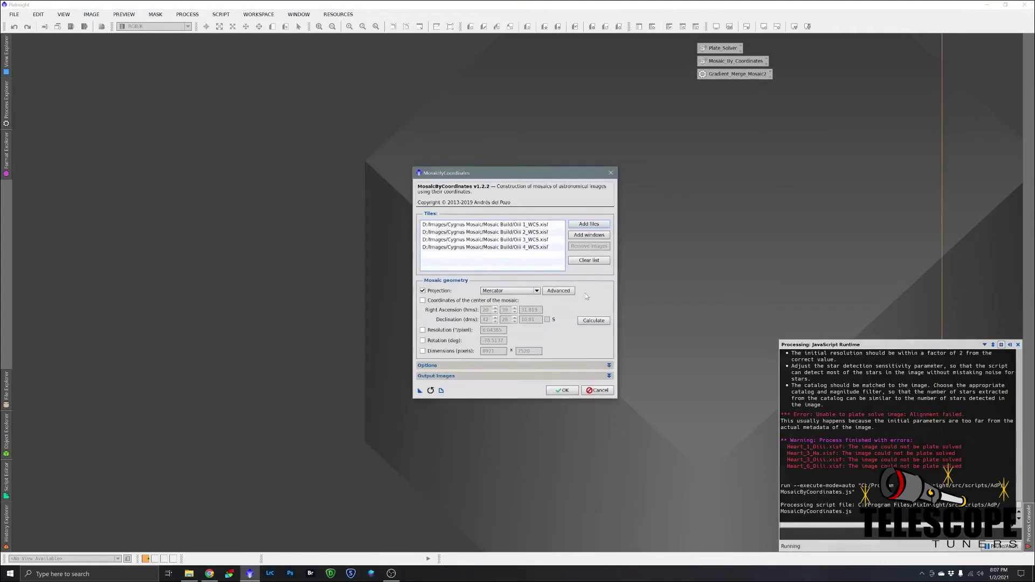
left_click(604, 262)
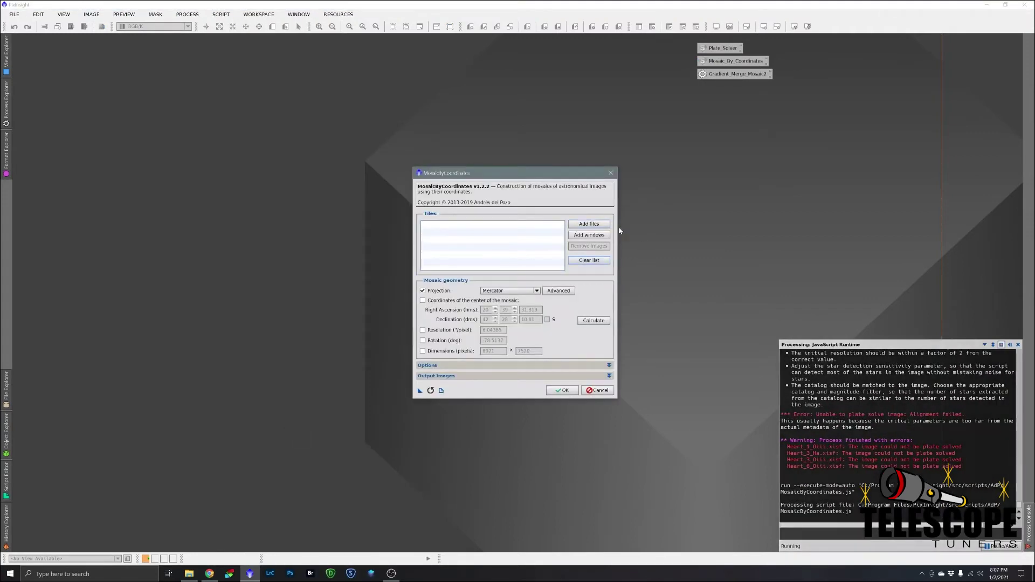
- Add Heart_1 through Heart_6 _Ha_WCS as the mosaic tiles
left_click(590, 225)
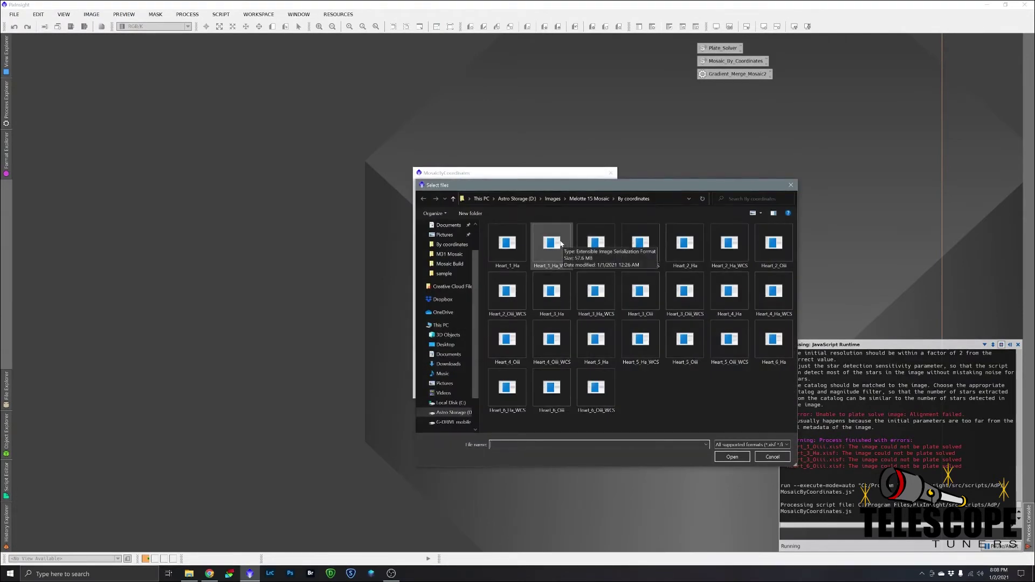
left_click(560, 243)
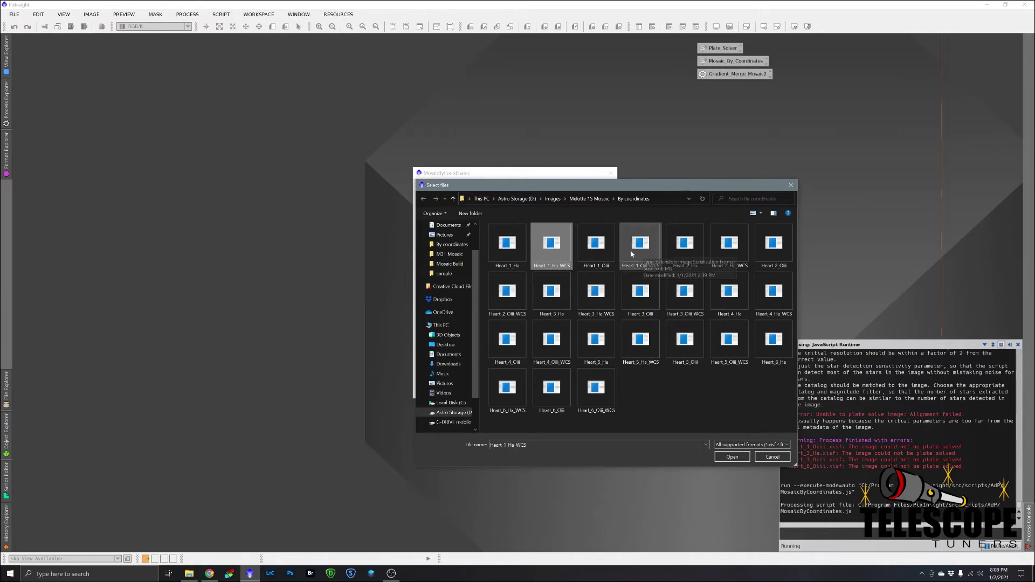
left_click(739, 249, "ctrl")
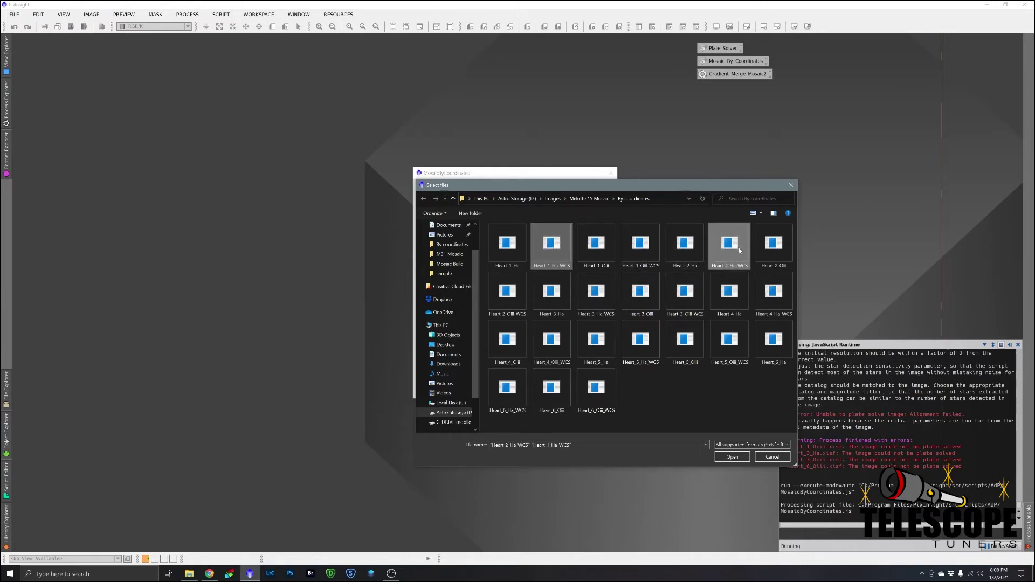
left_click(603, 298, "ctrl")
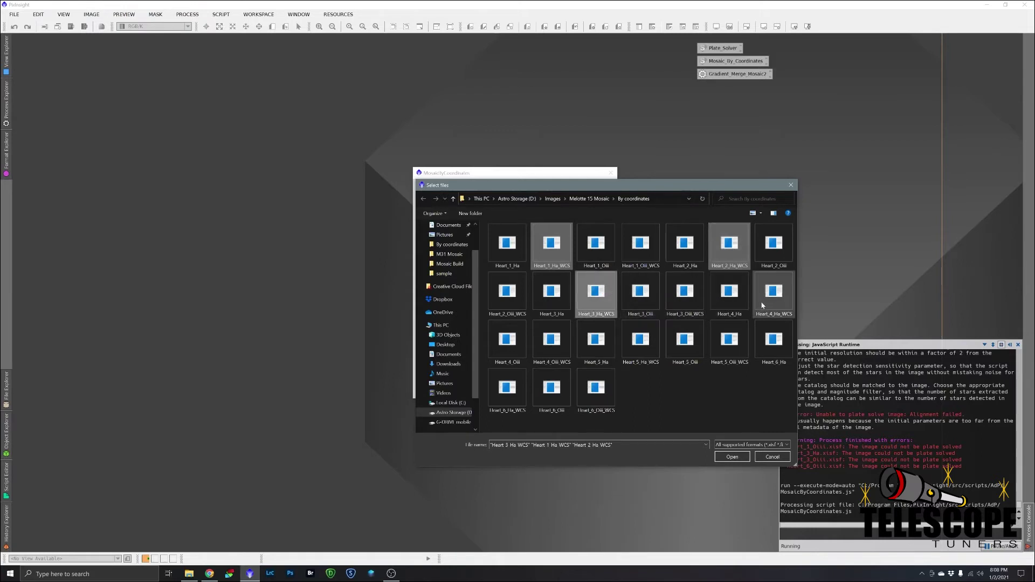
left_click(761, 306, "ctrl")
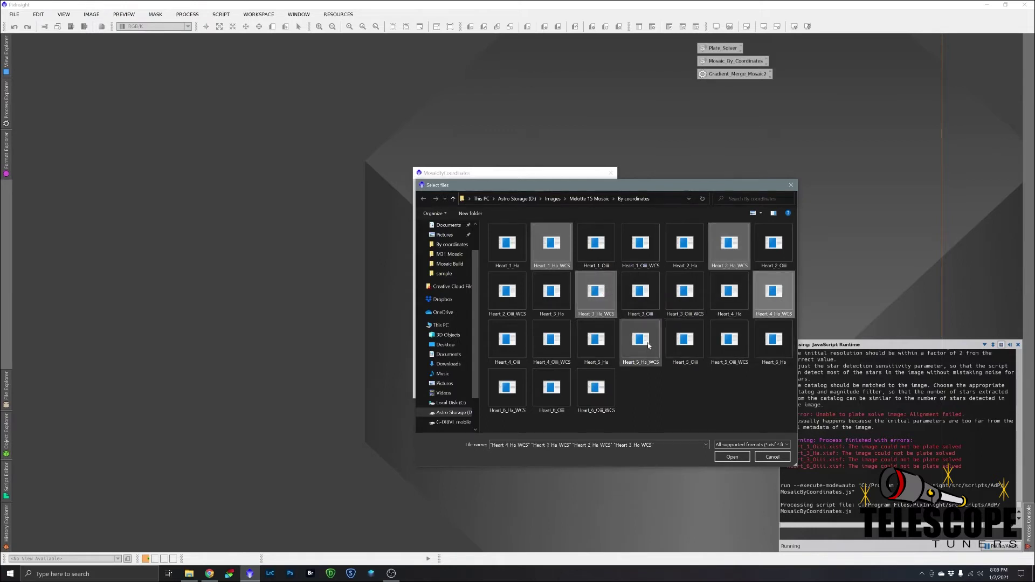
left_click(647, 344, "ctrl")
left_click(512, 387, "ctrl")
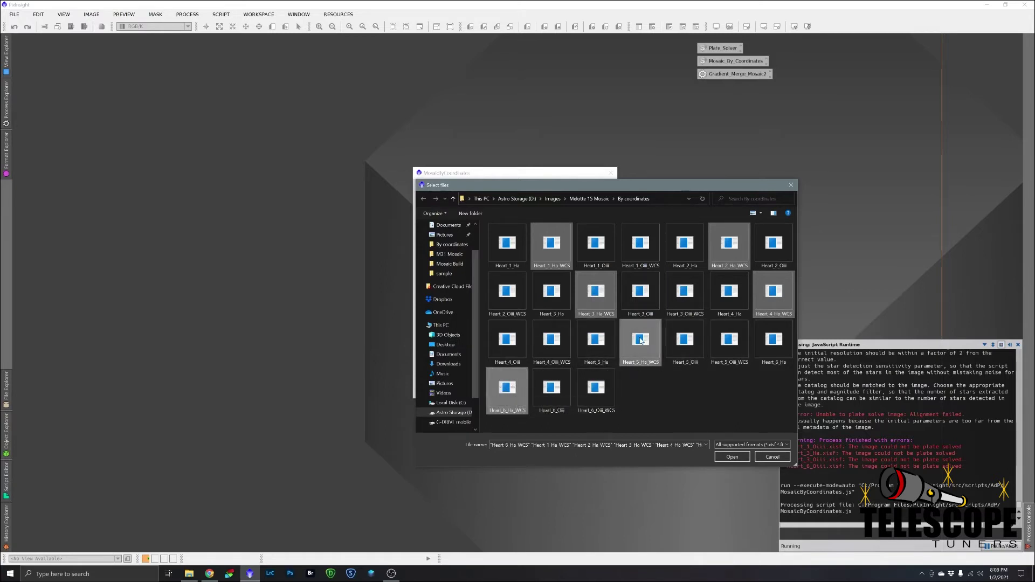
left_click(732, 457)
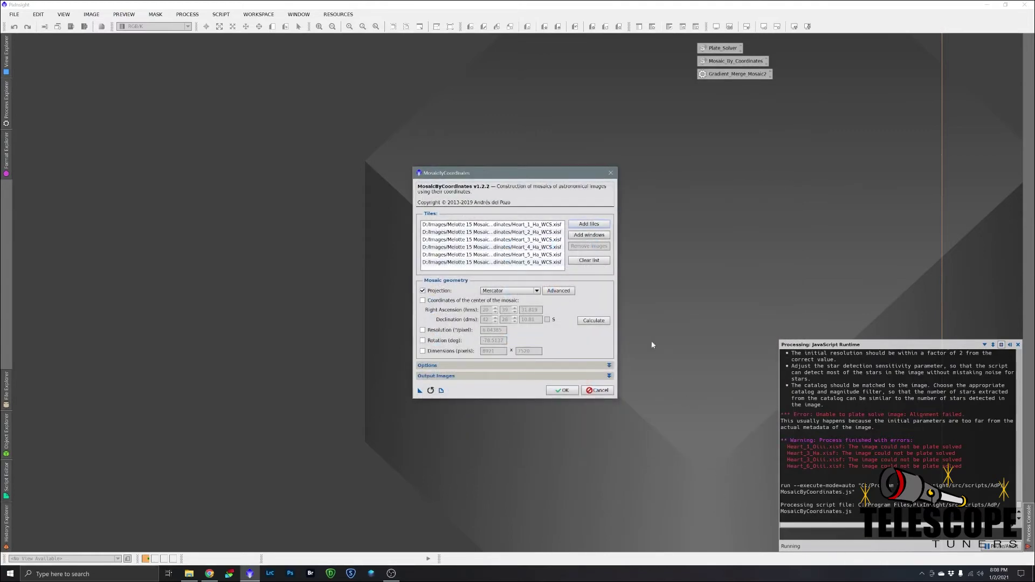
- Compute the mosaic geometry, output to Melotte 15 Mosaic > By coordinates, and run despite the size warning
left_click(600, 323)
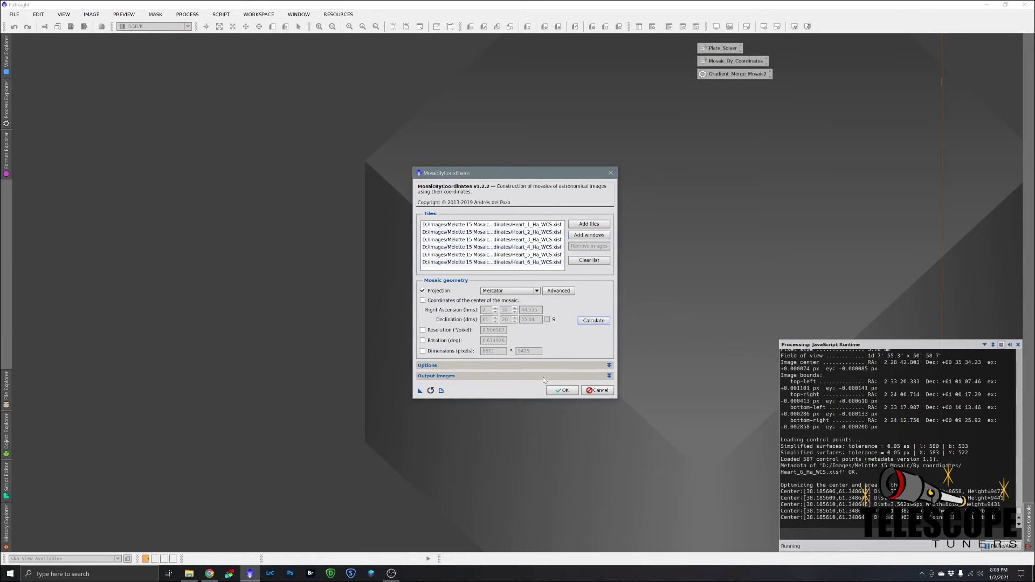
left_click(545, 377)
left_click(611, 387)
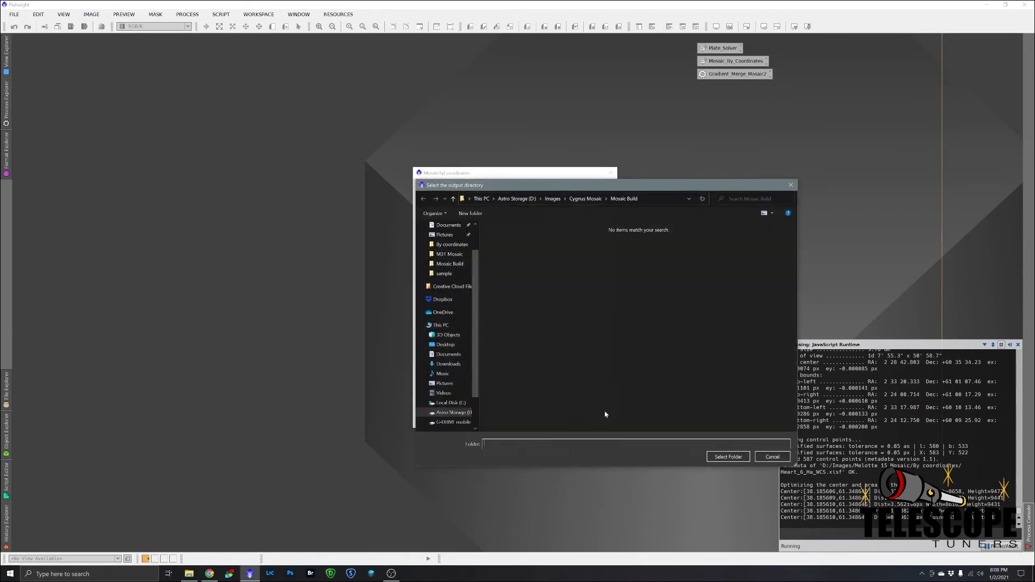
left_click(552, 198)
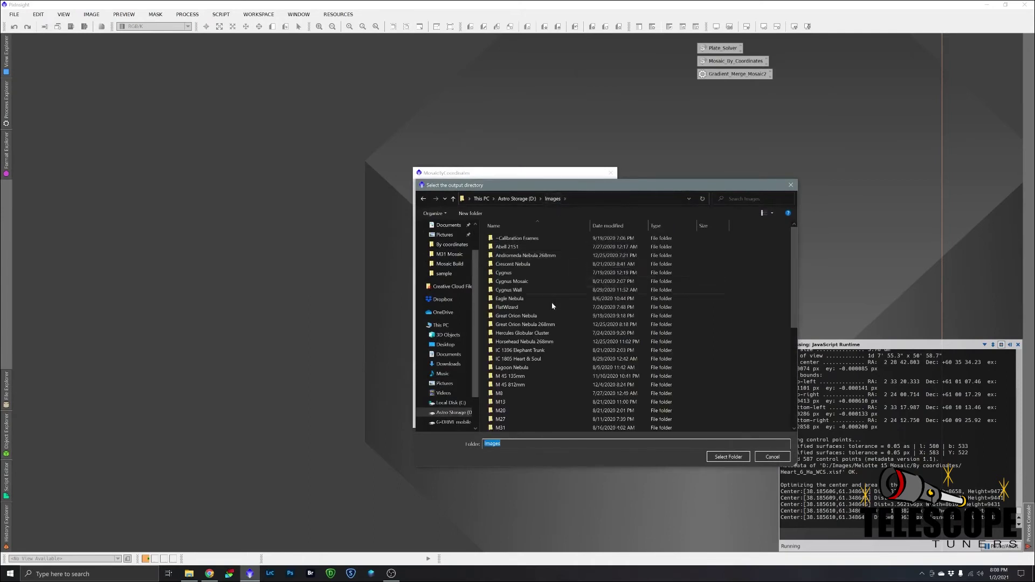
scroll(539, 376, "down", 3)
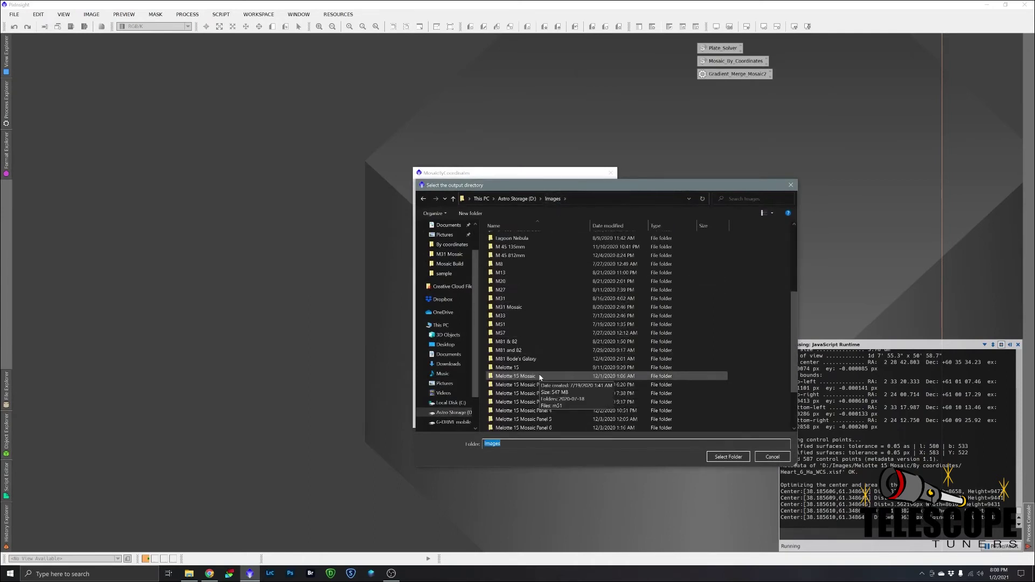
double_click(533, 376)
left_click(515, 231)
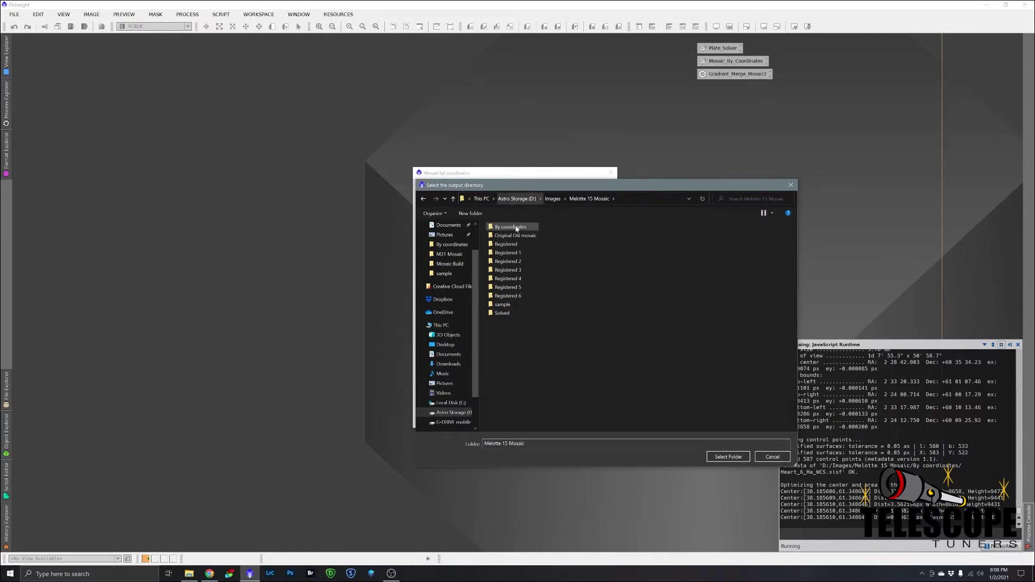
left_click(723, 457)
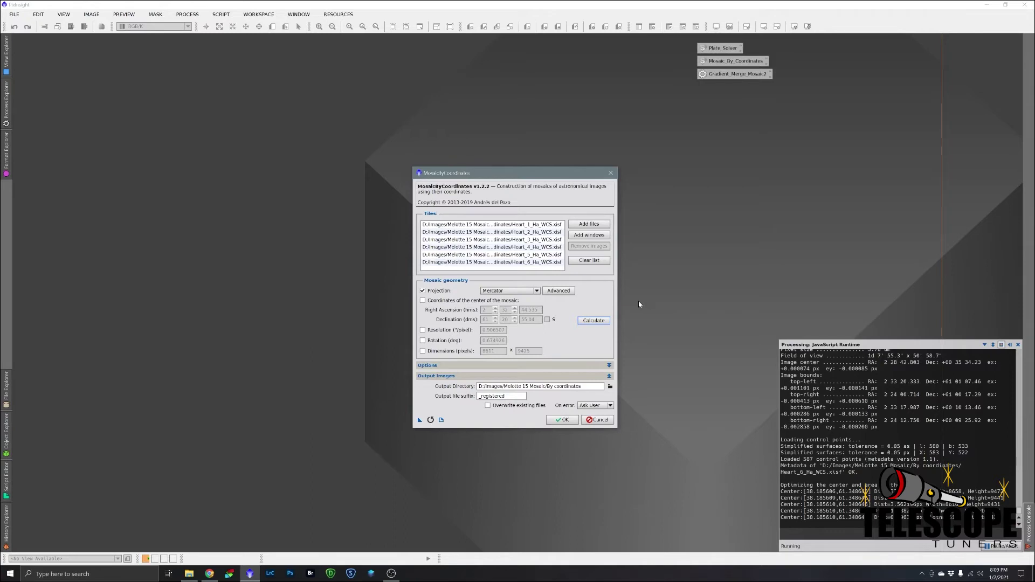
left_click(564, 421)
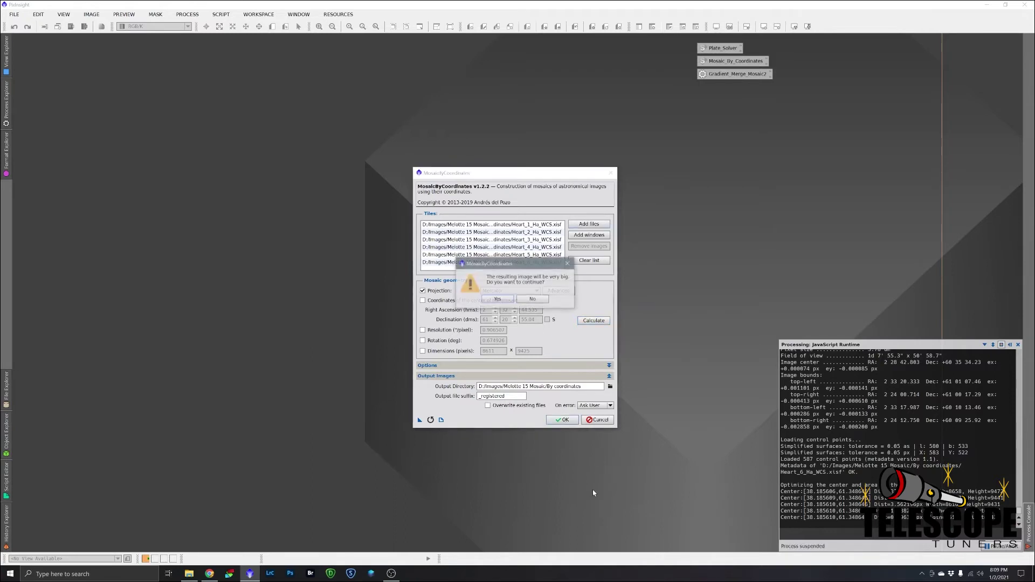
left_click(497, 299)
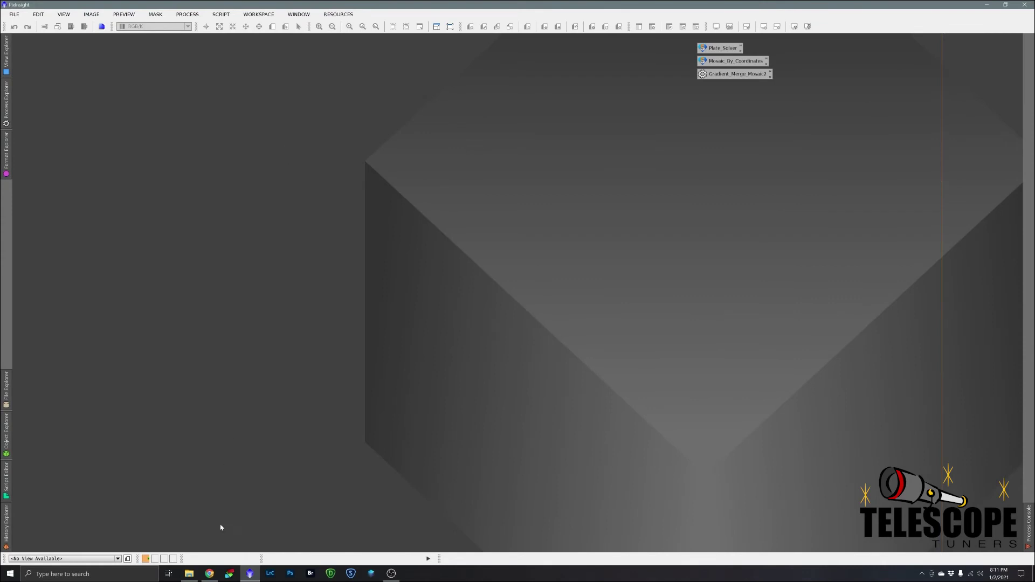
- Open Heart_2_Ha_WCS_registered from the By coordinates folder into PixInsight via File Explorer
left_click(188, 574)
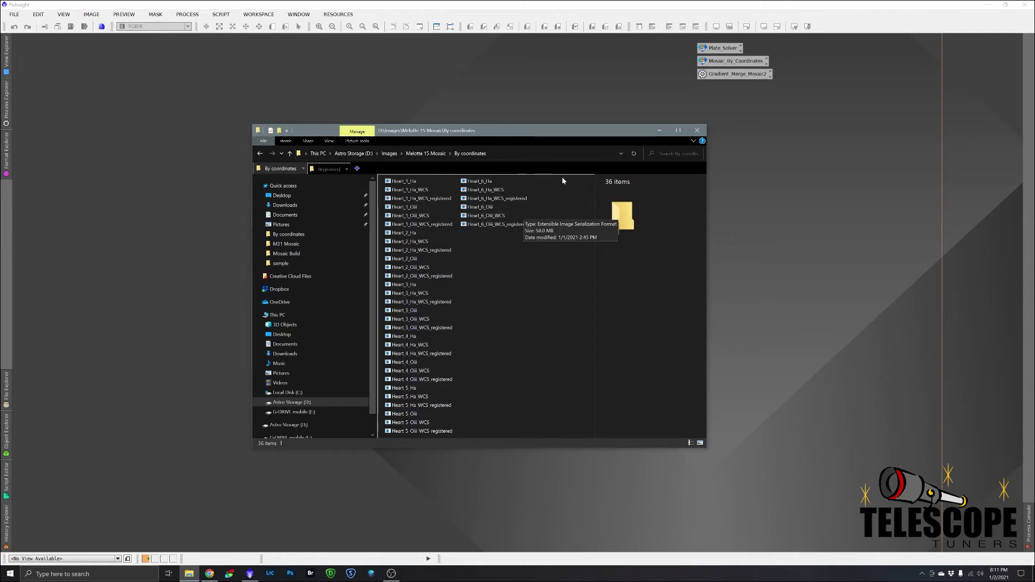
left_click(445, 197)
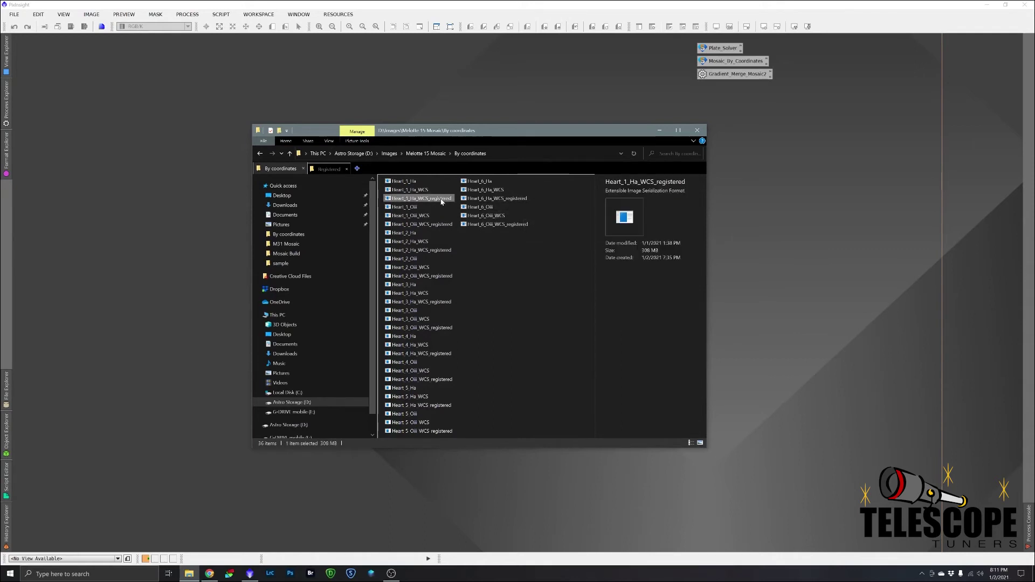
left_click_drag(434, 250, 188, 224)
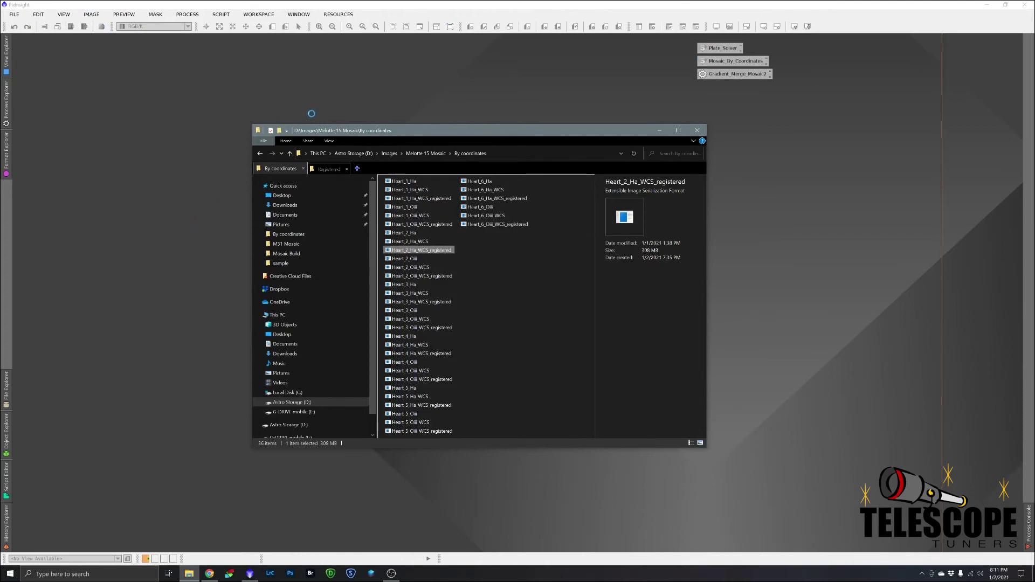
left_click(517, 111)
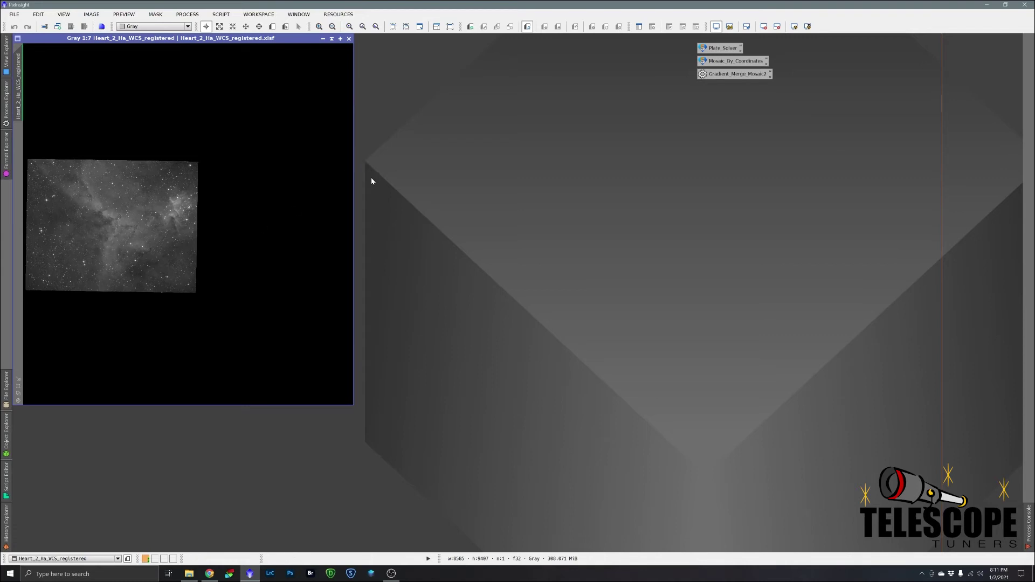
- Close the Heart_2_Ha_WCS_registered image window
left_click(349, 38)
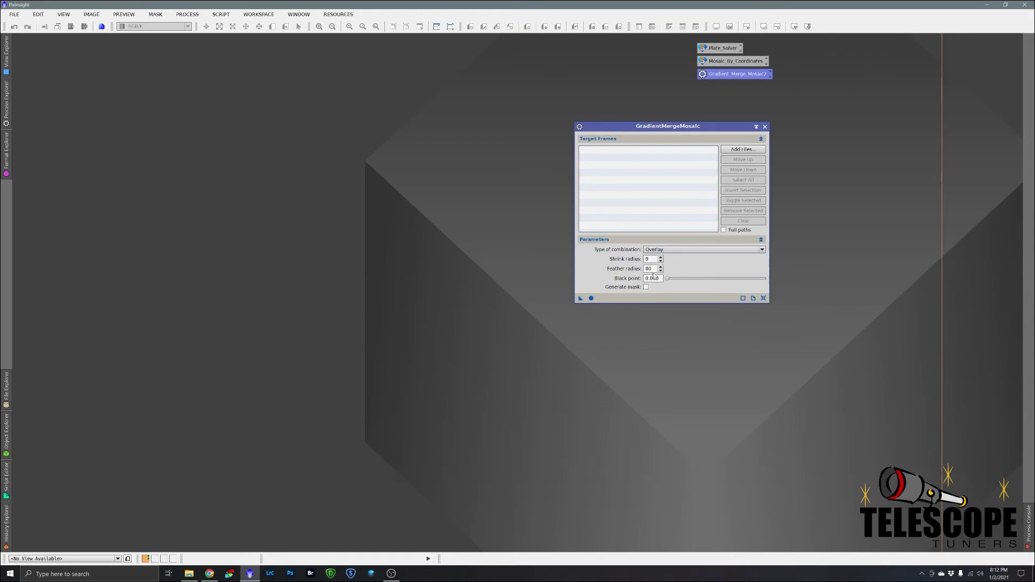
- Add Heart_1 through Heart_6 _Ha_WCS_registered from By coordinates as GradientMergeMosaic target frames
left_click(743, 149)
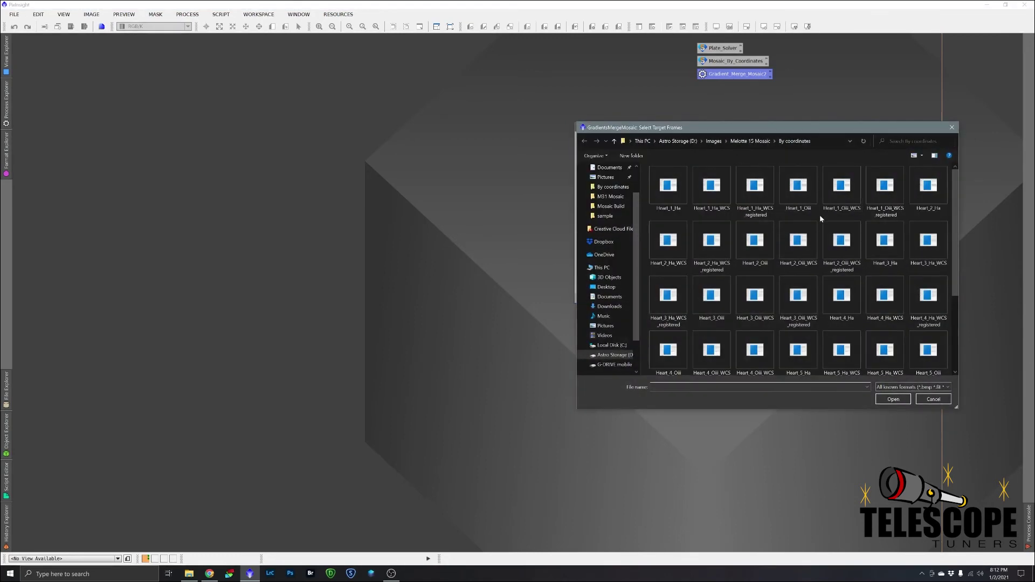
left_click(769, 198)
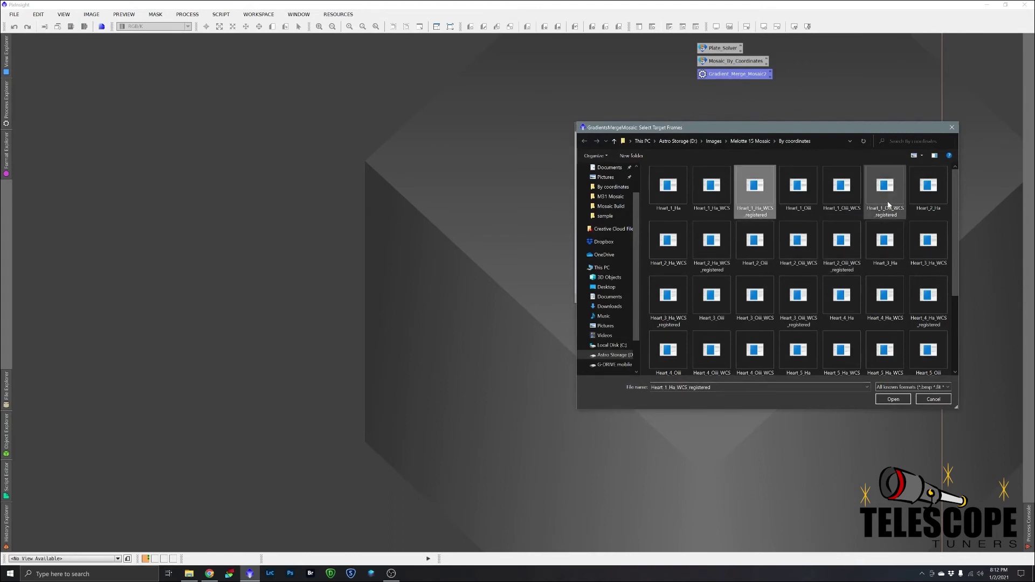
left_click(711, 243, "ctrl")
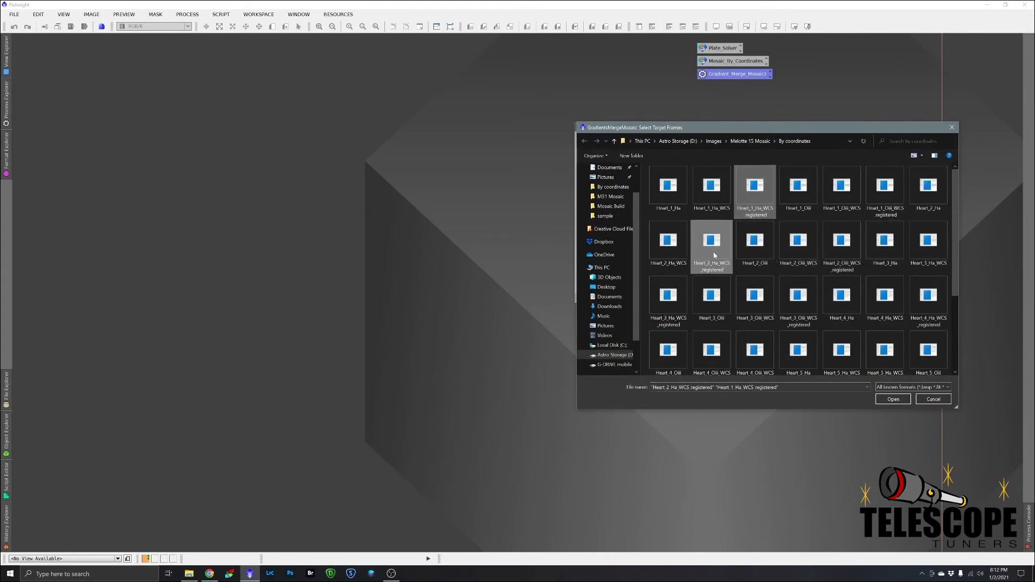
left_click(674, 304, "ctrl")
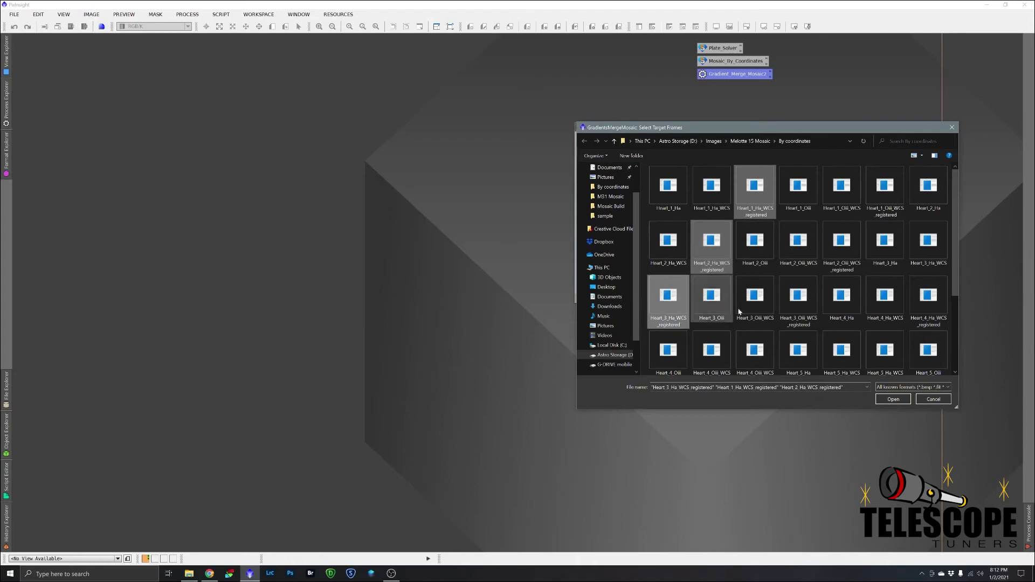
left_click(925, 300, "ctrl")
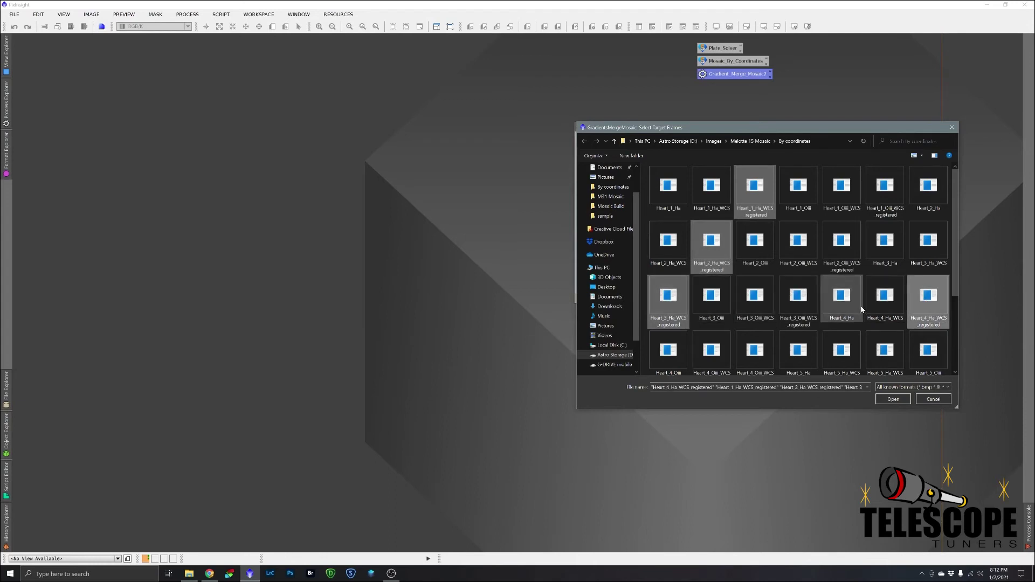
scroll(862, 308, "down", 2)
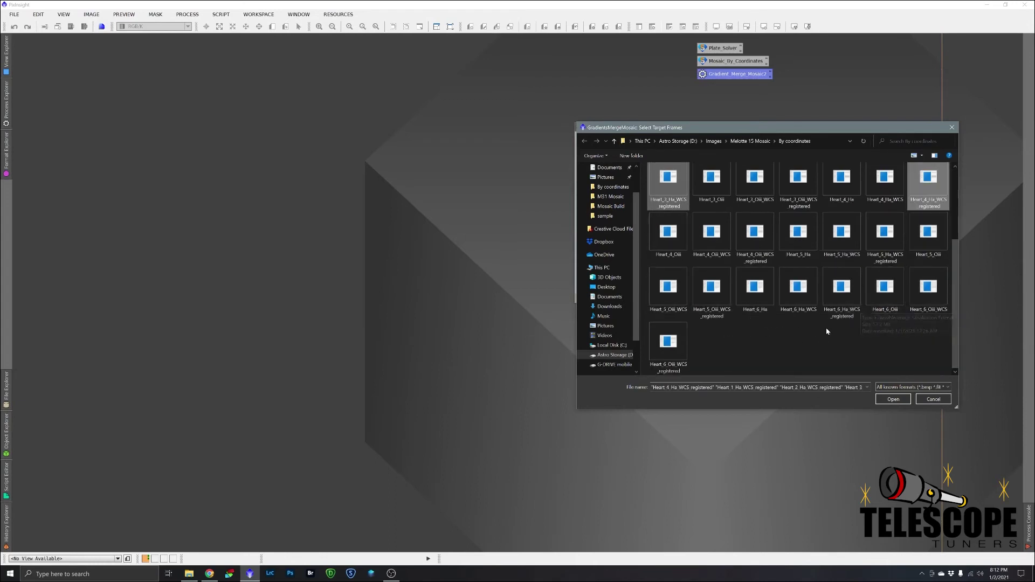
left_click(841, 293, "ctrl")
left_click(875, 261, "ctrl")
scroll(862, 280, "up", 2)
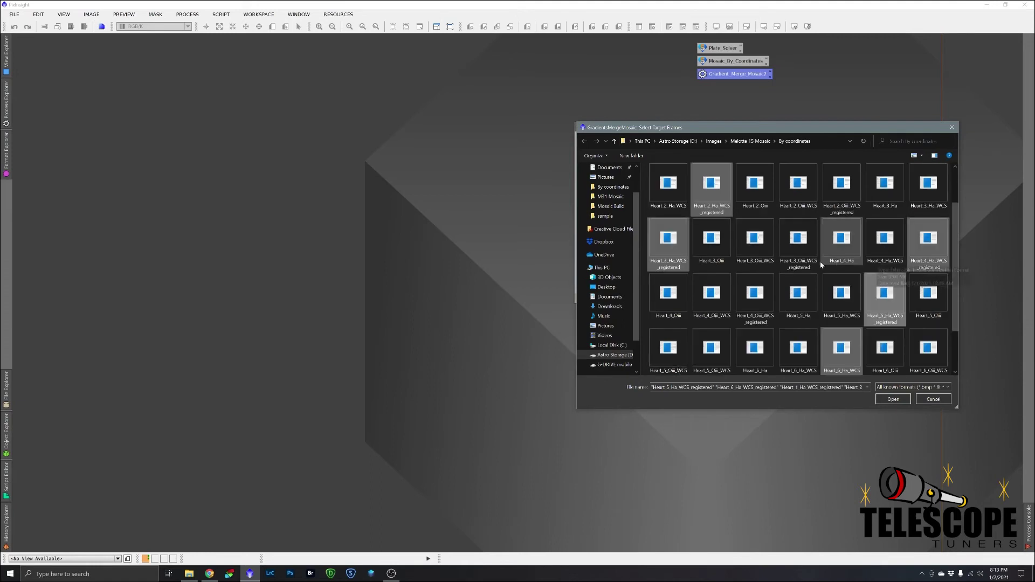
left_click(893, 400)
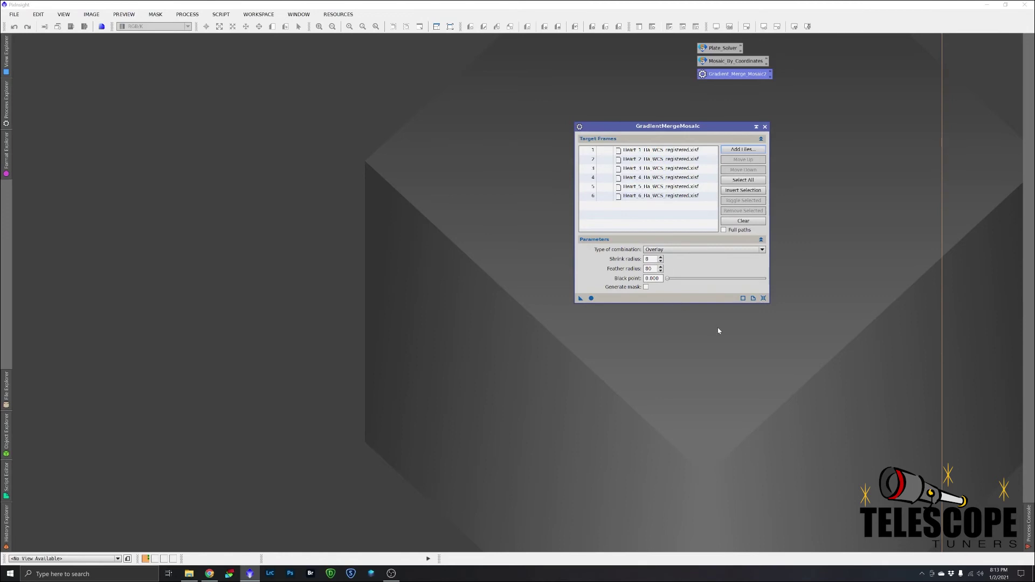
- Run GradientMergeMosaic on all six panels and auto-stretch the resulting MergeMosaic image with STF
left_click(591, 299)
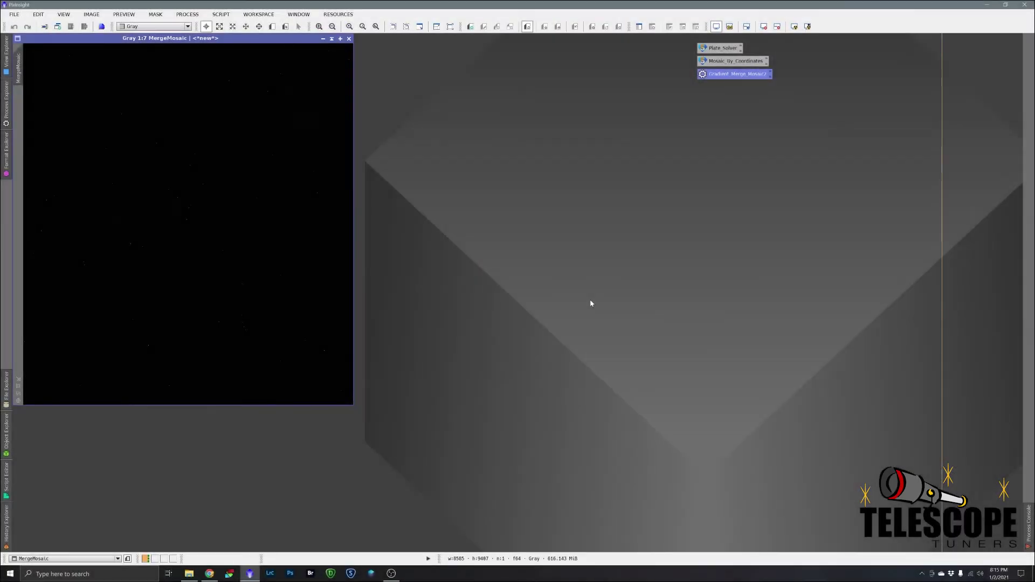
left_click_drag(274, 38, 288, 44)
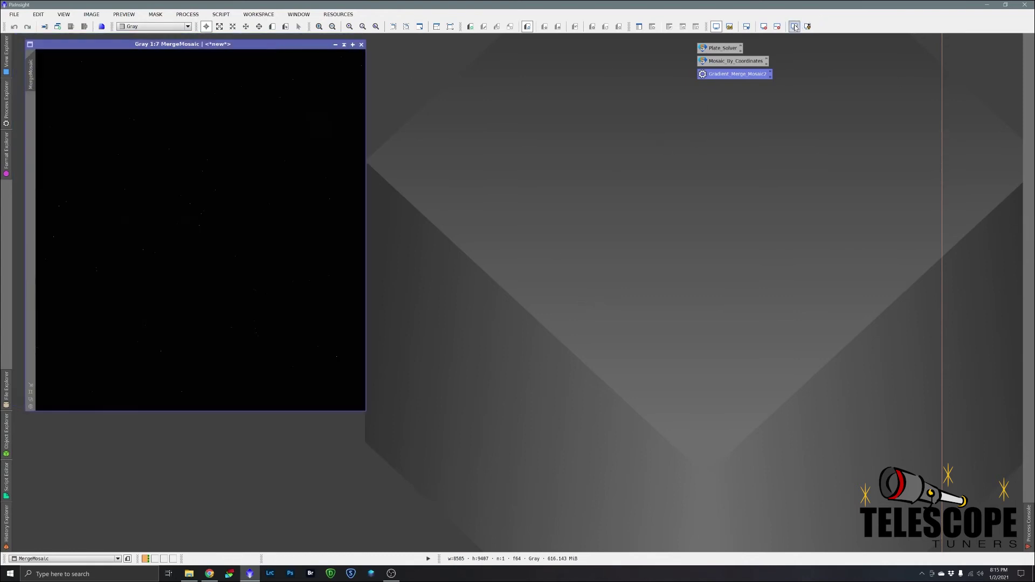
key("ctrl+a")
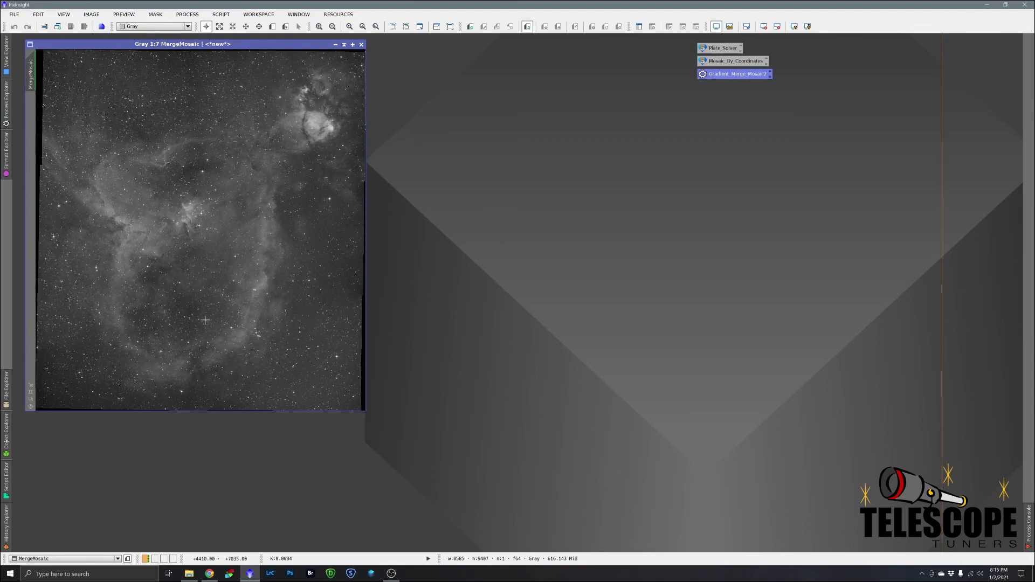
scroll(203, 307, "down", 1)
scroll(203, 295, "up", 2)
scroll(203, 294, "up", 3)
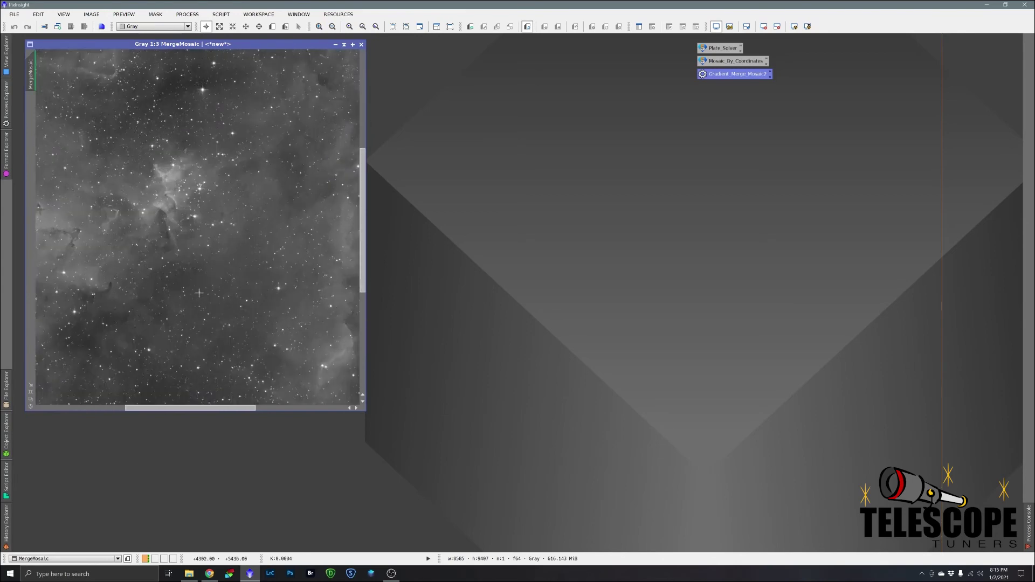
left_click_drag(269, 209, 297, 186)
left_click_drag(147, 304, 268, 299)
left_click_drag(239, 228, 115, 296)
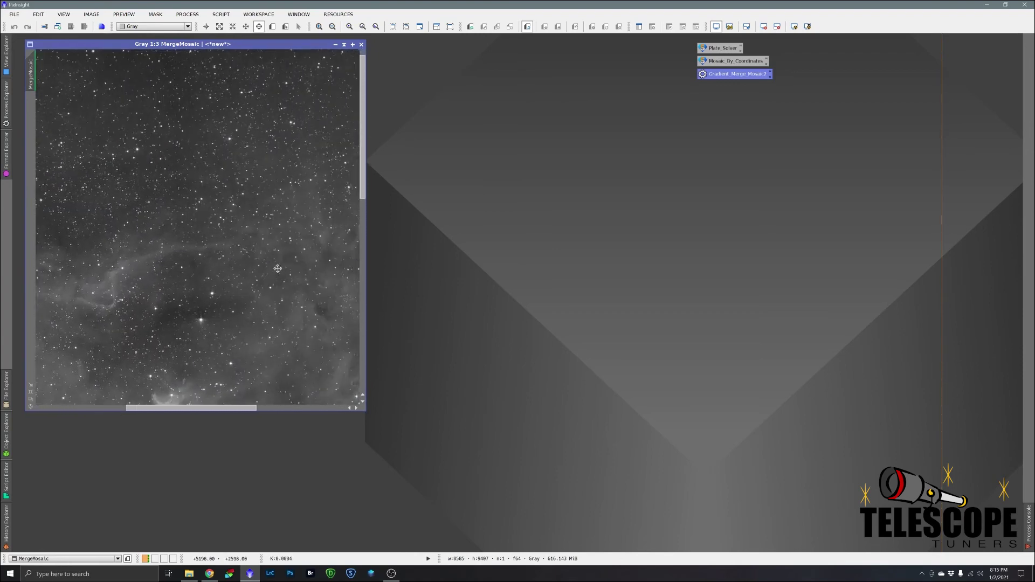
left_click_drag(280, 285, 152, 270)
left_click_drag(306, 307, 275, 194)
left_click_drag(135, 215, 302, 232)
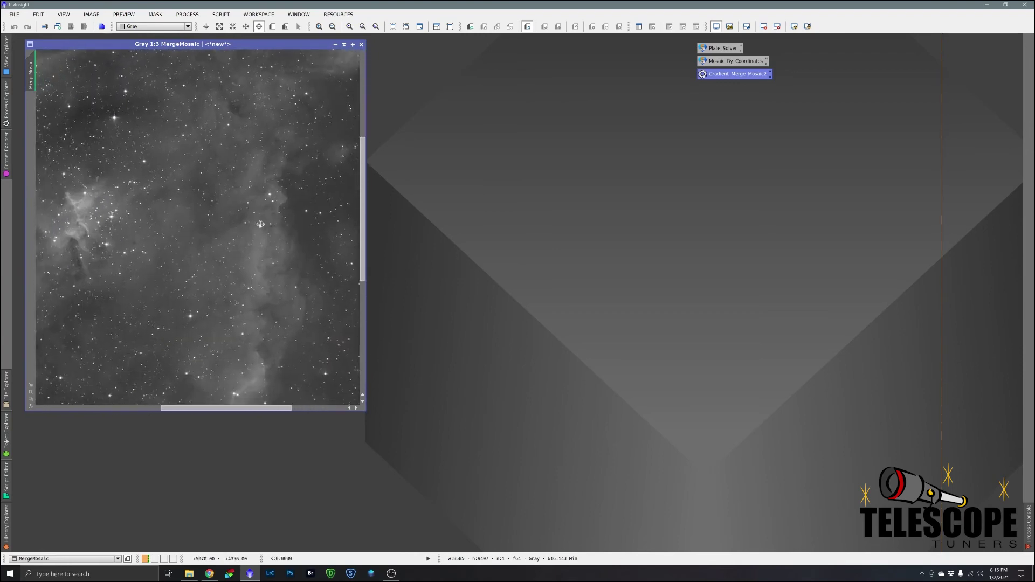
left_click_drag(162, 350, 280, 151)
left_click_drag(162, 377, 224, 194)
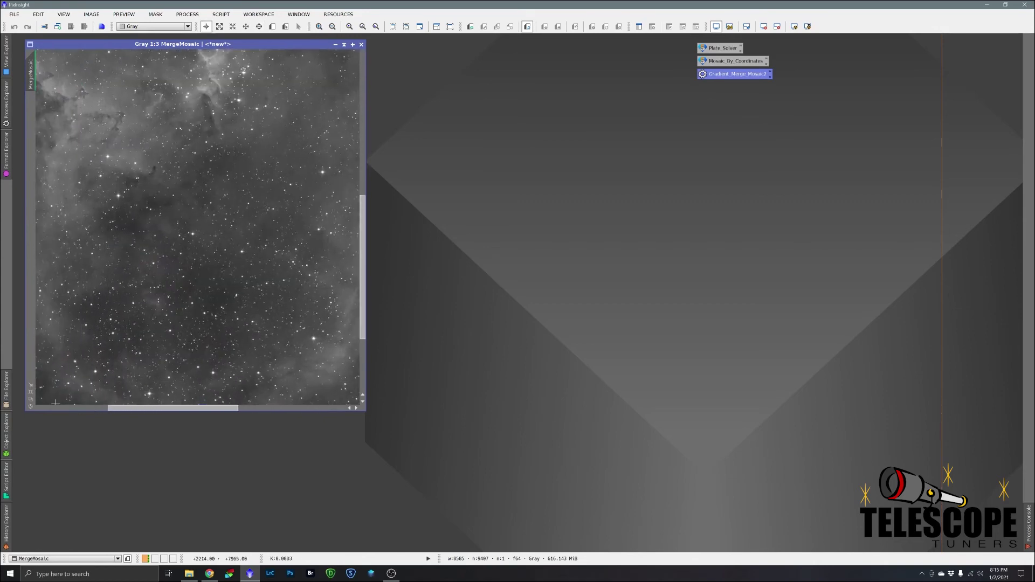
scroll(160, 402, "down", 4)
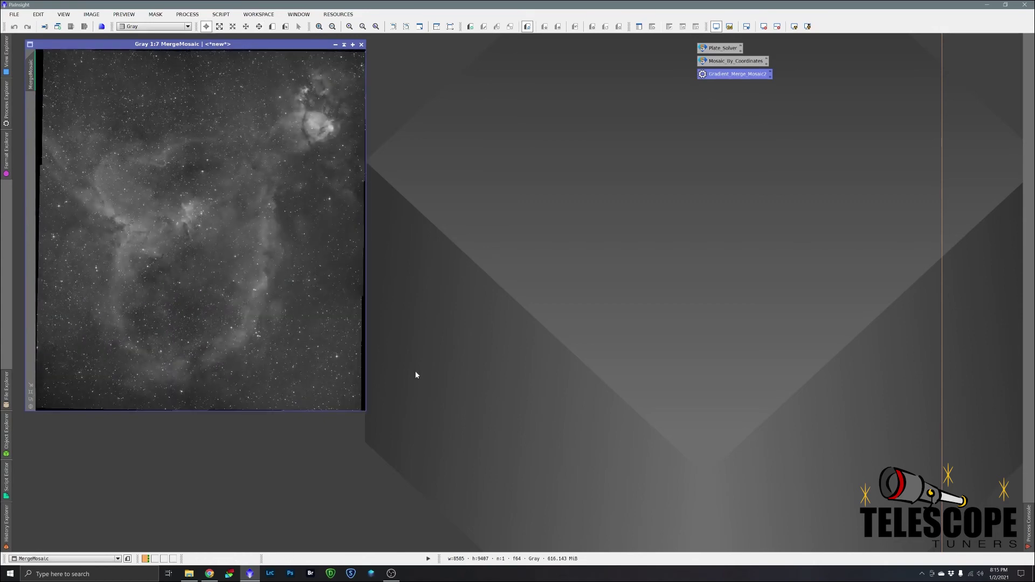